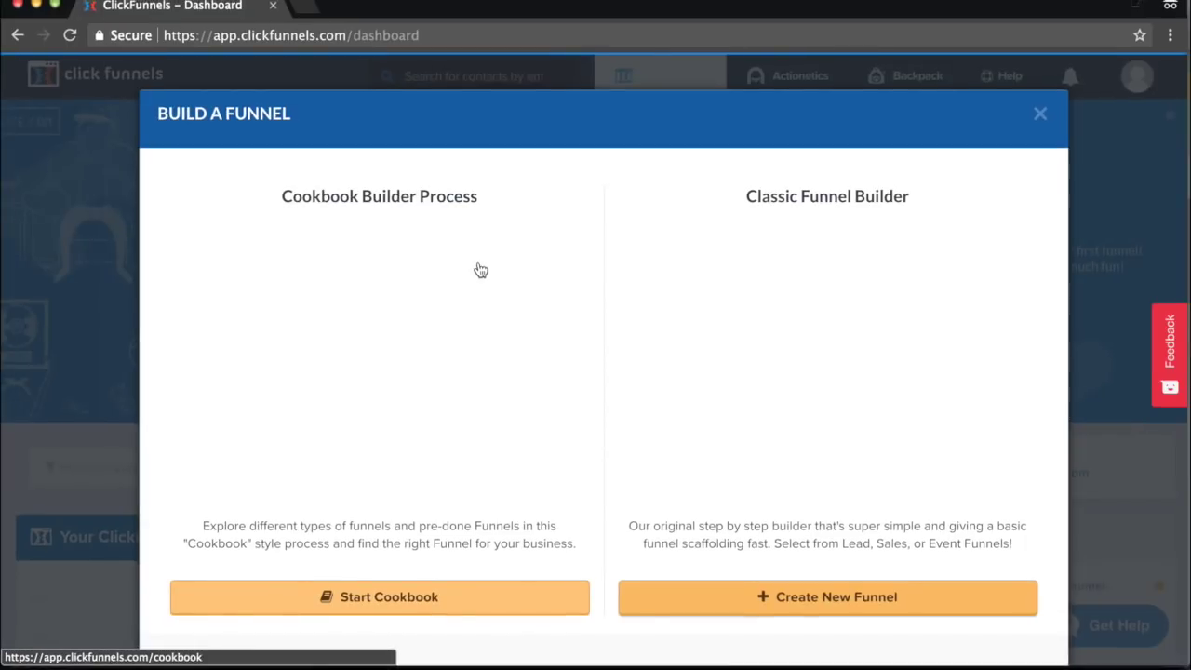
Start the Cookbook funnel builder from the Build a Funnel dialog
left_click(513, 598)
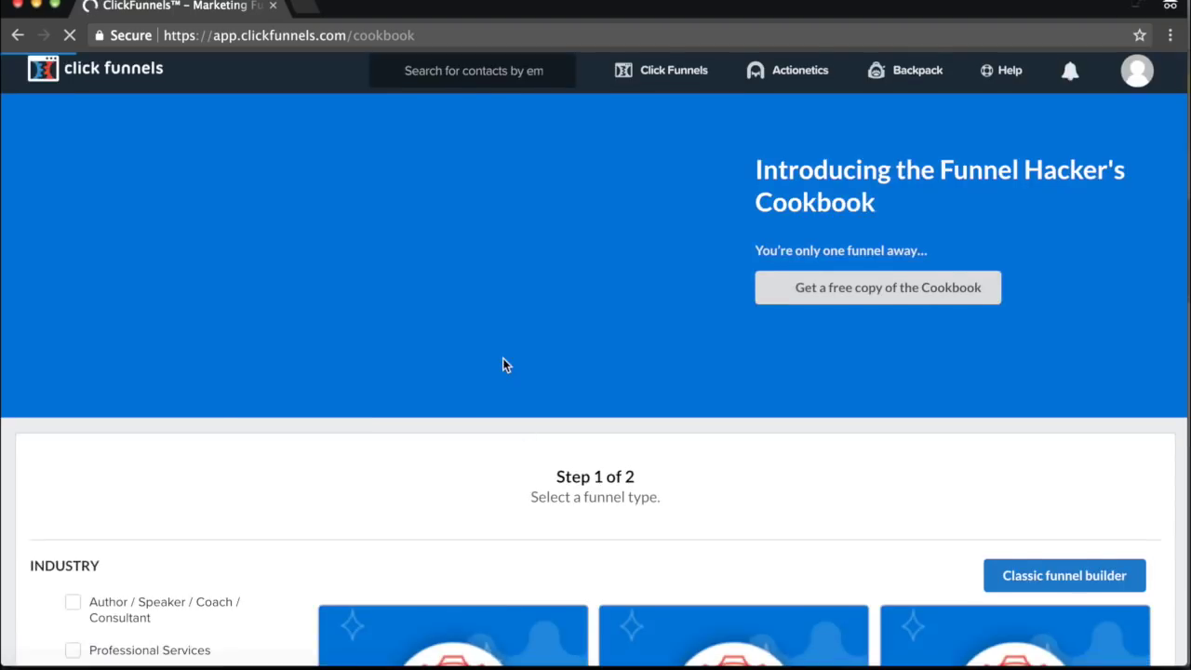
Browse the Cookbook funnel-type cards and industry options, then open a blank browser tab
scroll(502, 364, "down", 2)
scroll(511, 377, "down", 4)
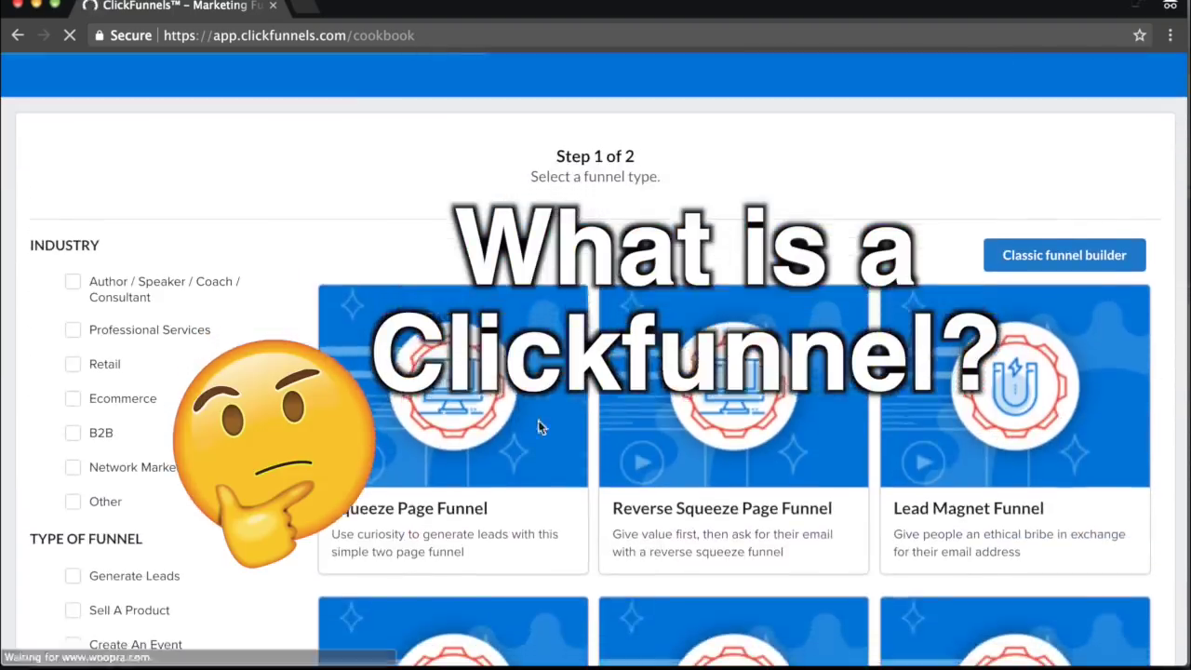
scroll(317, 346, "down", 1)
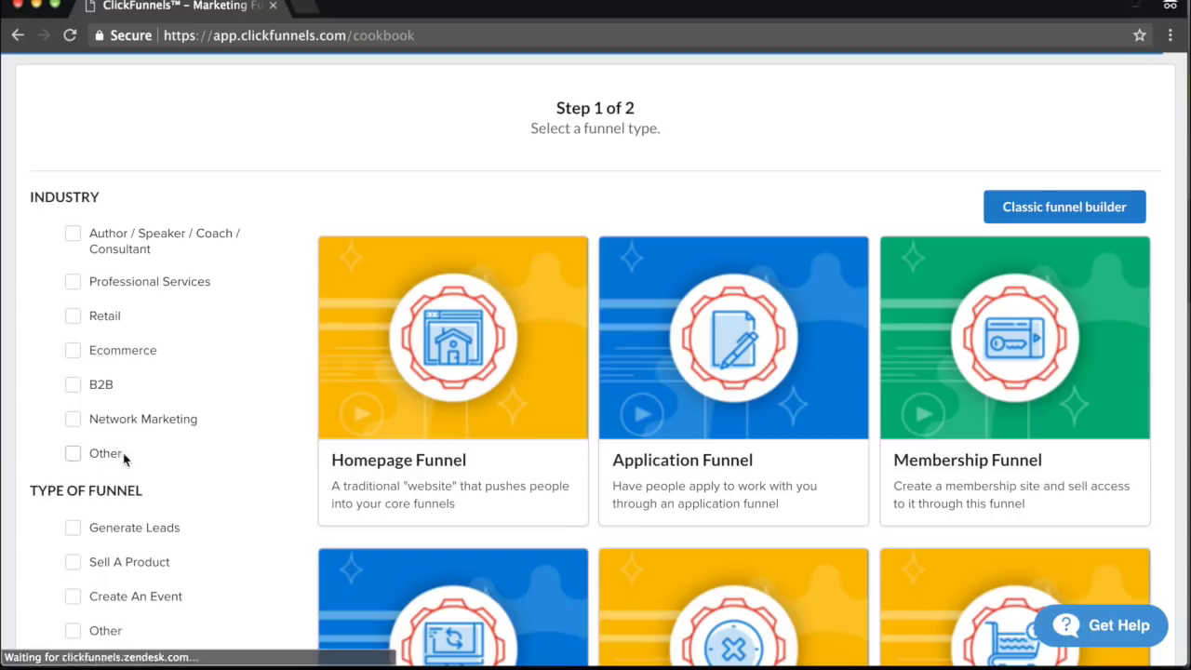
left_click_drag(124, 456, 106, 271)
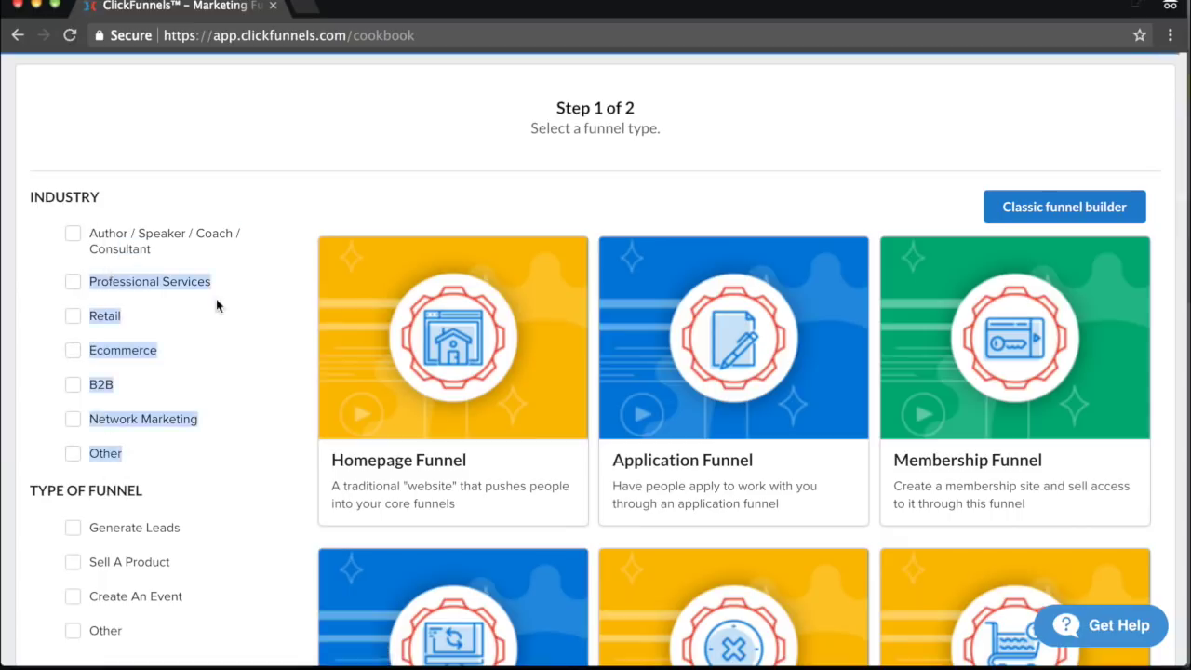
left_click(281, 305)
scroll(279, 305, "down", 3)
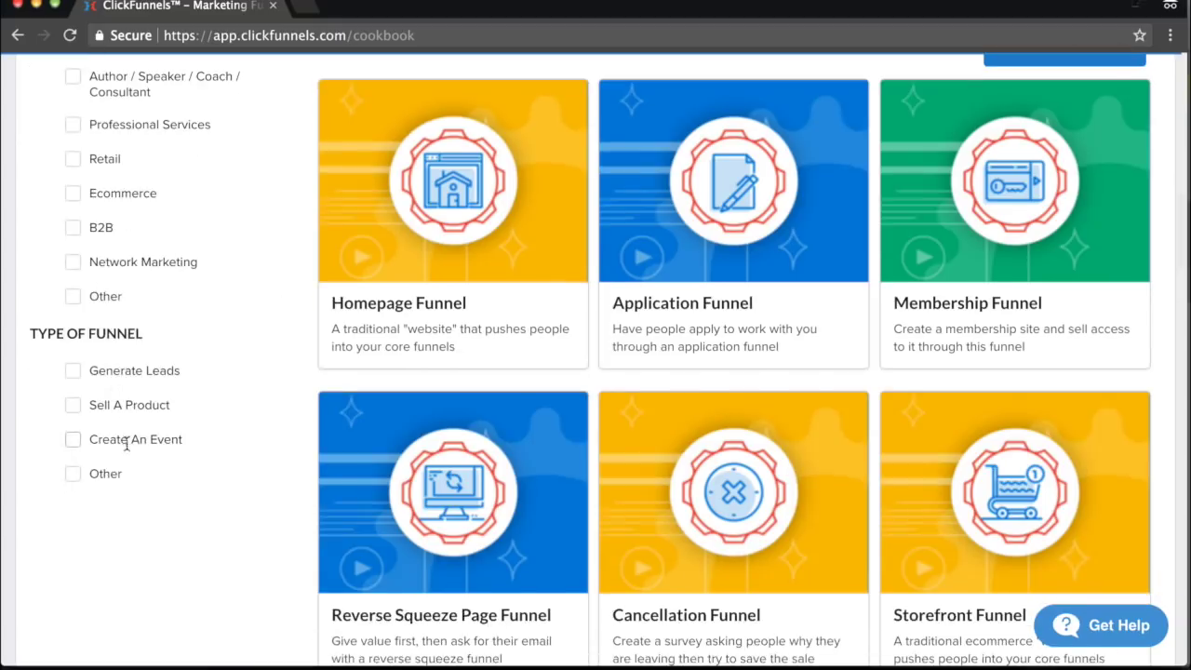
scroll(454, 335, "up", 1)
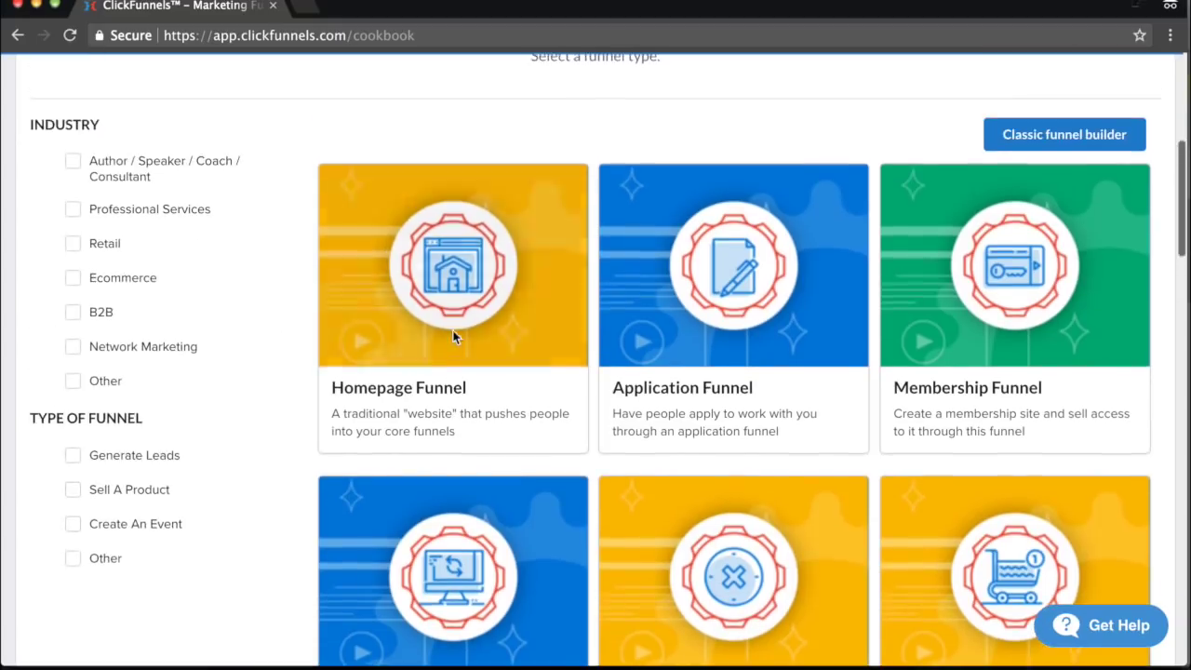
scroll(586, 279, "up", 1)
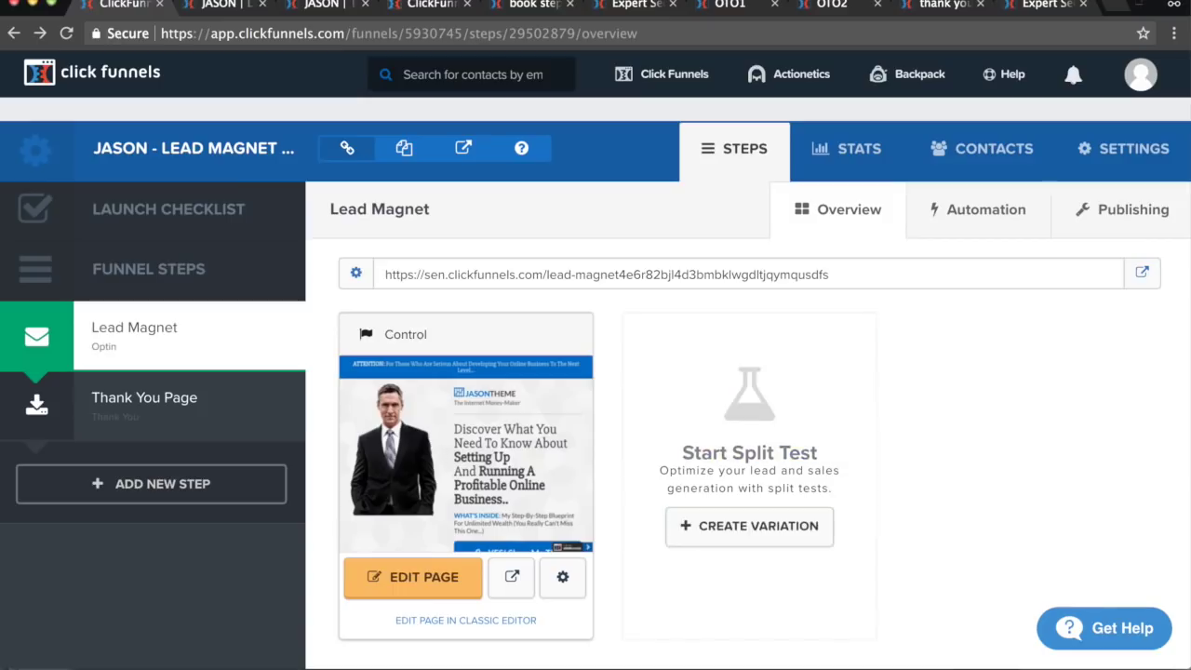
left_click(1121, 9)
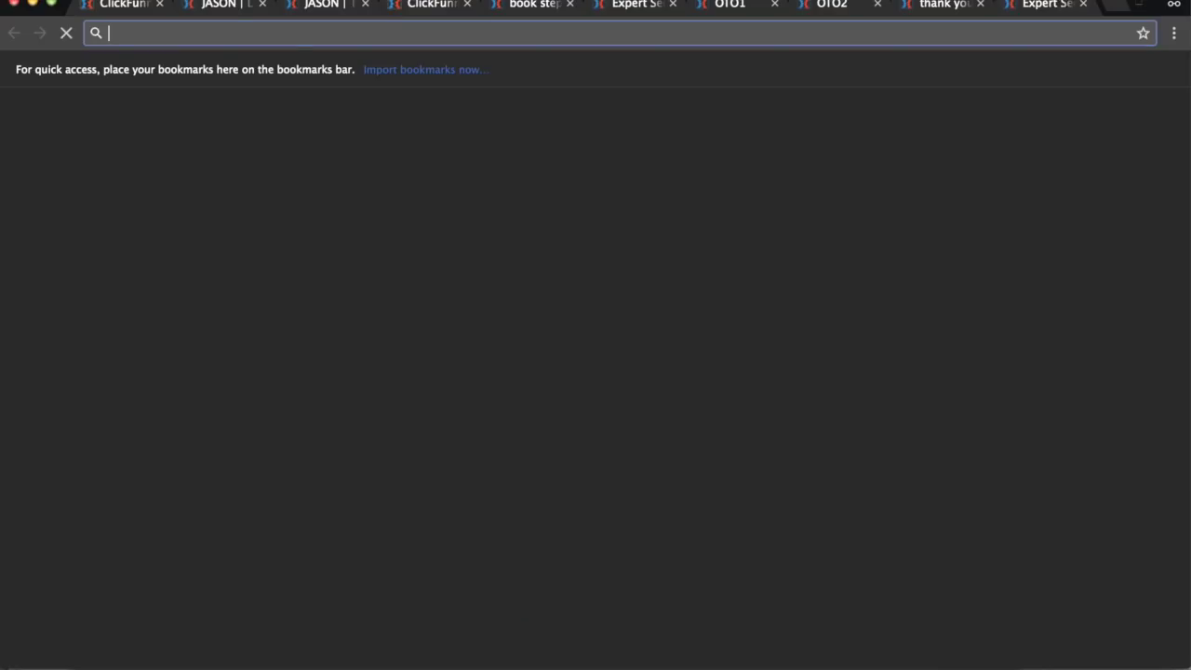
Search for microsoft and open the Microsoft Official Home Page result
type("mic")
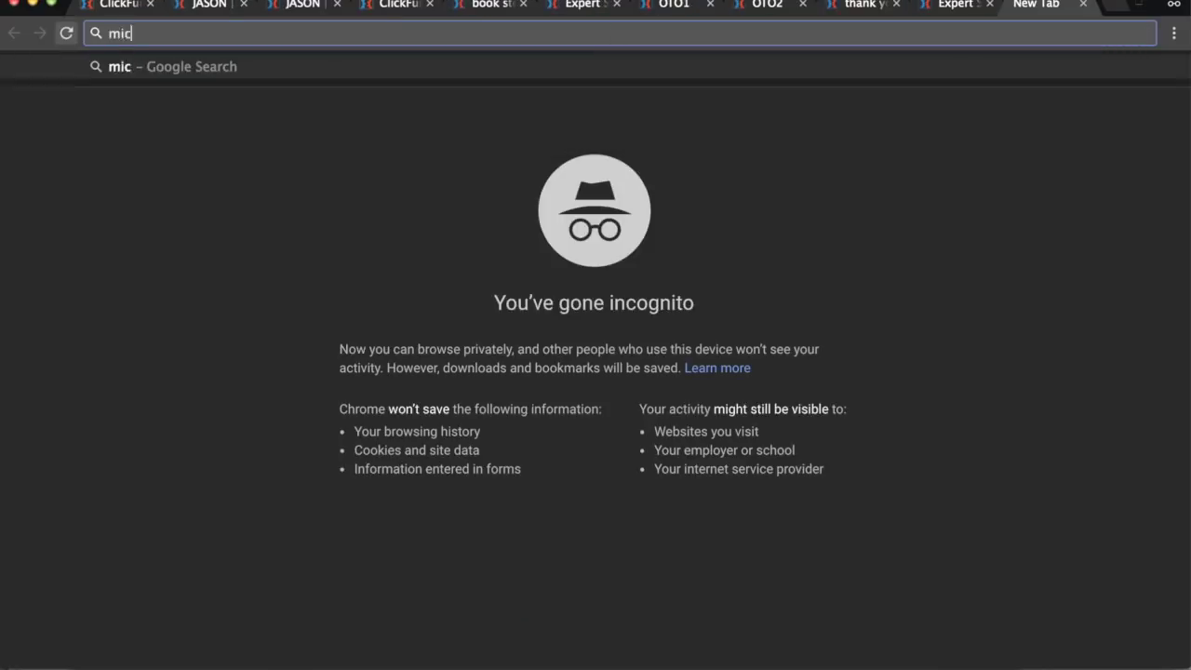
type("rosoft")
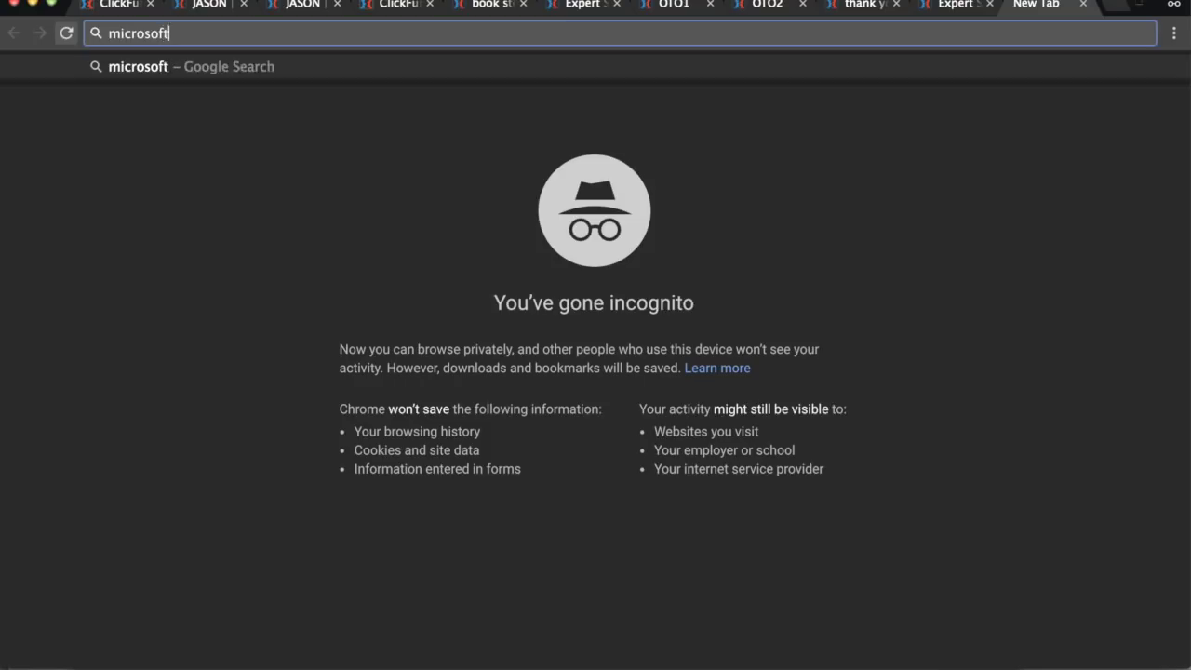
key("Return")
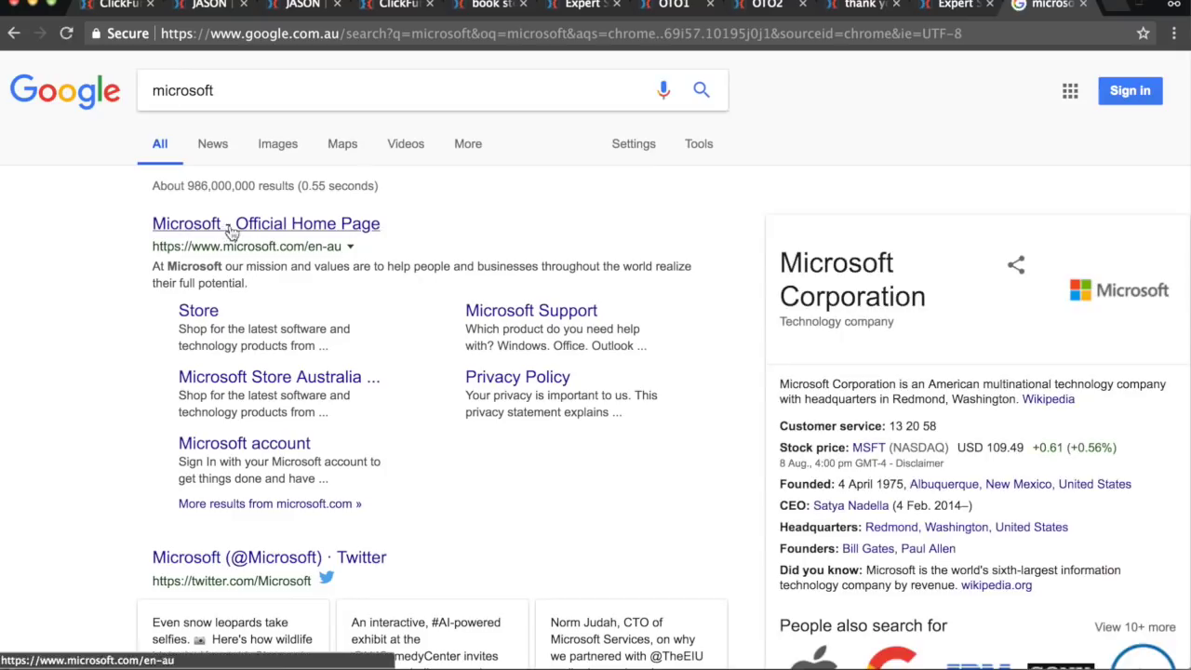
left_click(230, 232)
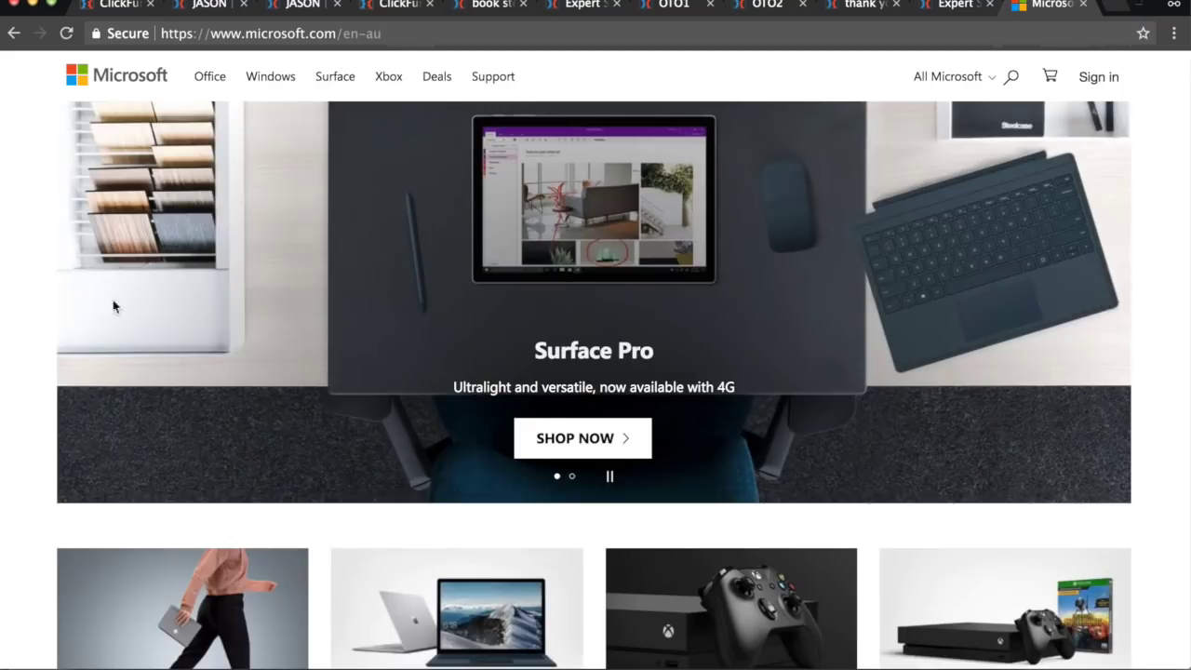
Scroll through the Microsoft Australia home page's products, then return to the ClickFunnels tab
scroll(127, 301, "down", 2)
scroll(149, 420, "down", 2)
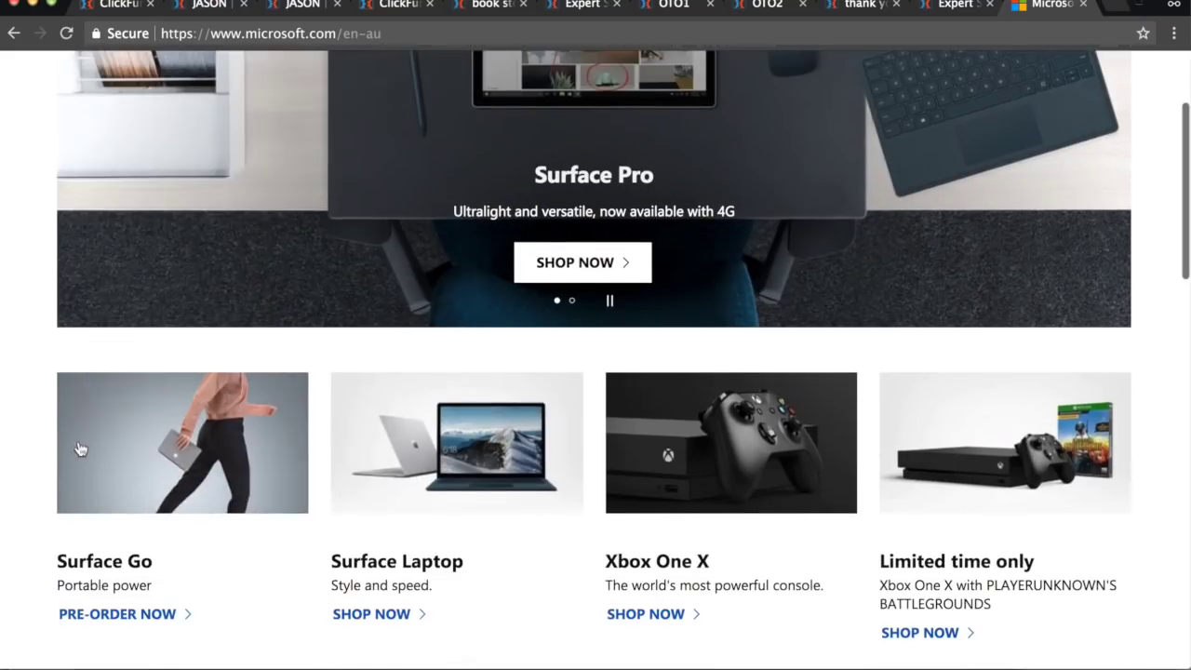
scroll(656, 444, "down", 1)
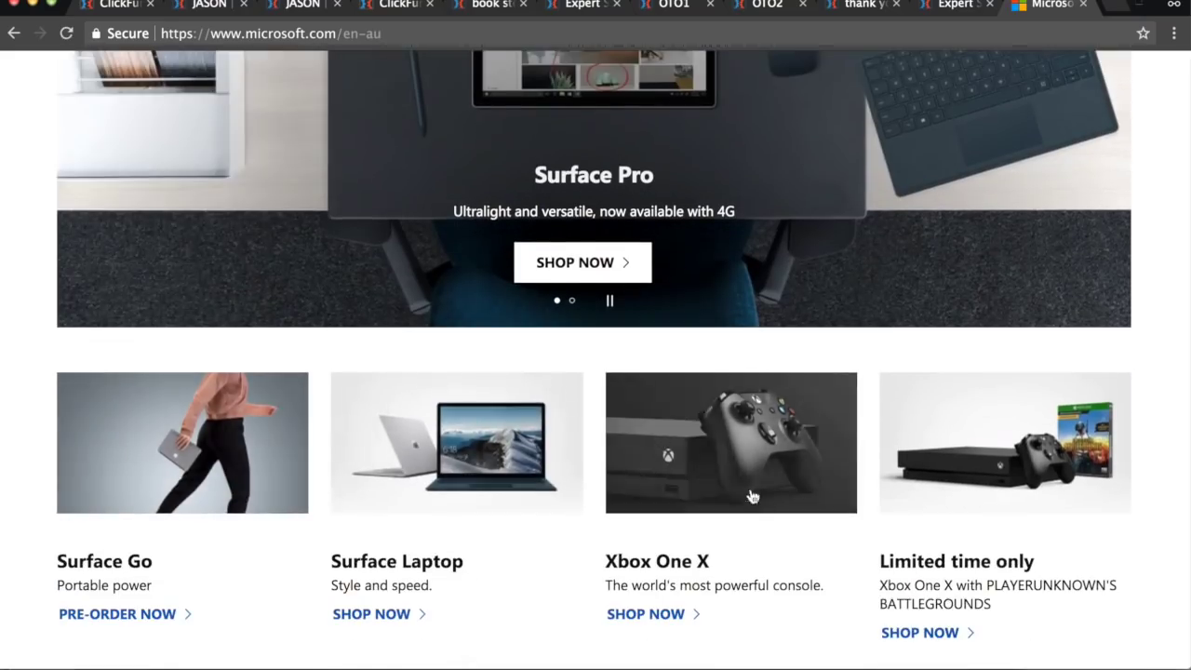
scroll(752, 494, "down", 1)
scroll(928, 418, "down", 2)
scroll(487, 359, "down", 3)
scroll(486, 359, "up", 9)
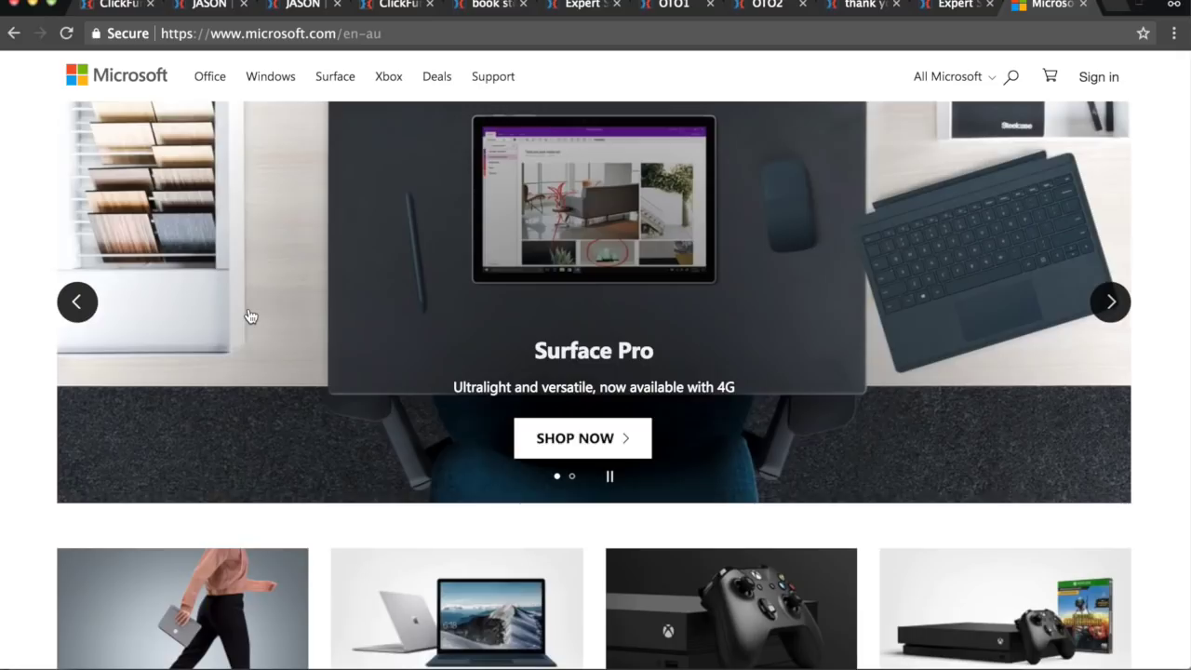
scroll(747, 428, "down", 3)
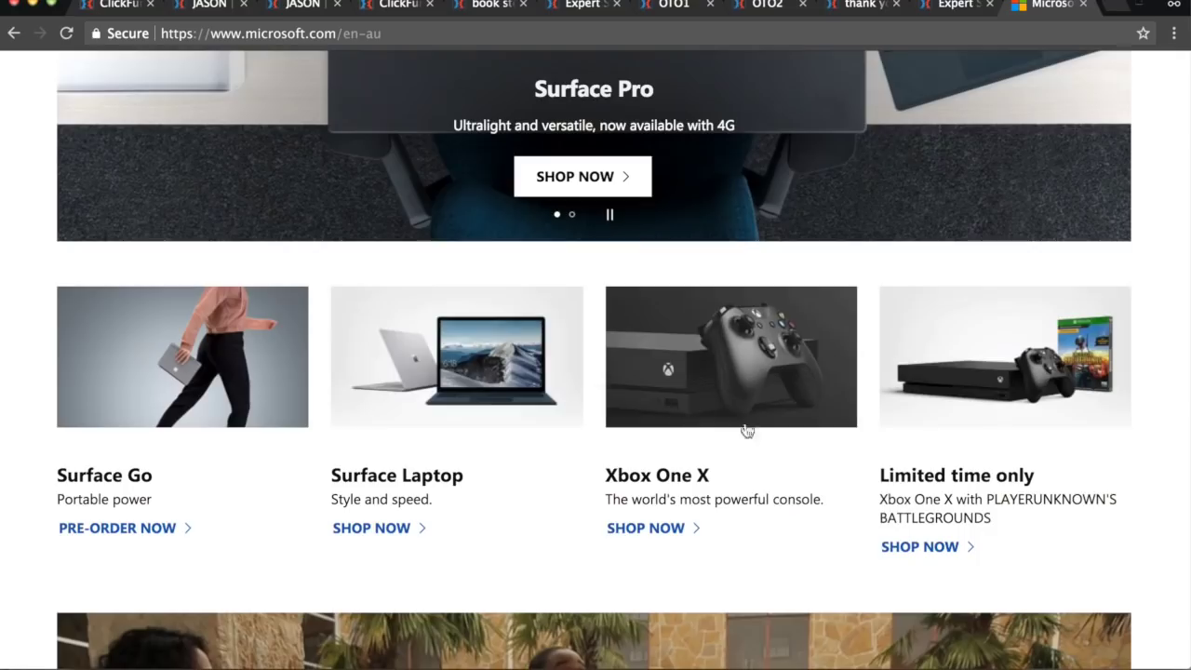
scroll(754, 269, "down", 2)
scroll(754, 270, "down", 3)
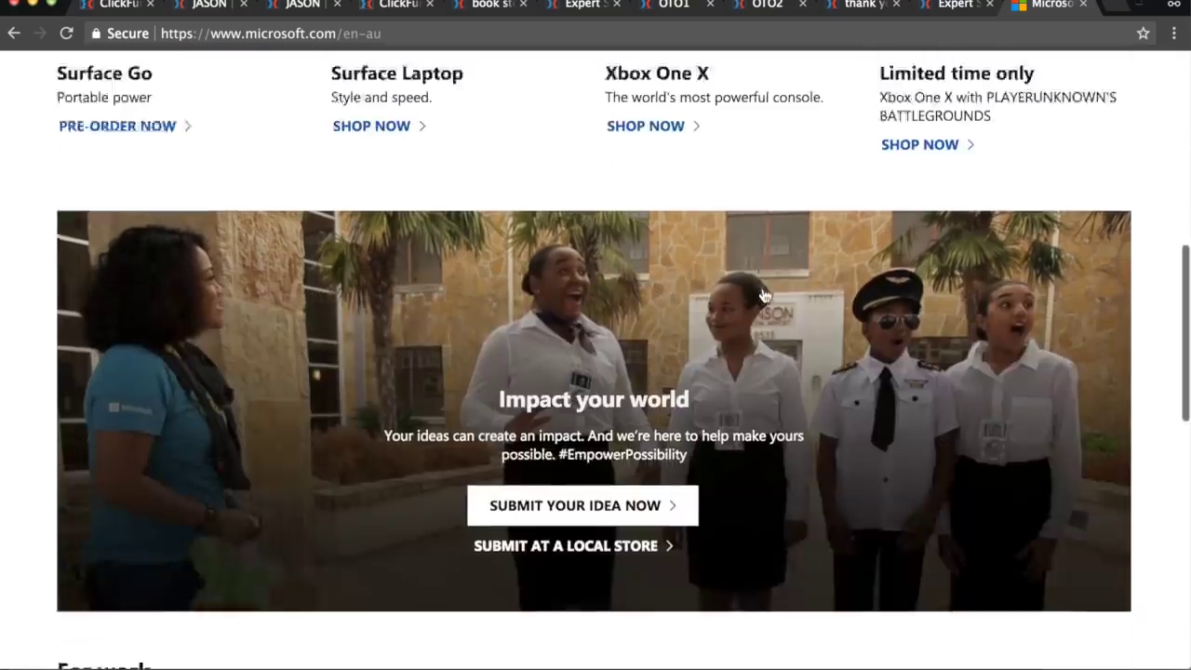
scroll(753, 270, "down", 2)
scroll(564, 269, "up", 4)
scroll(577, 256, "up", 5)
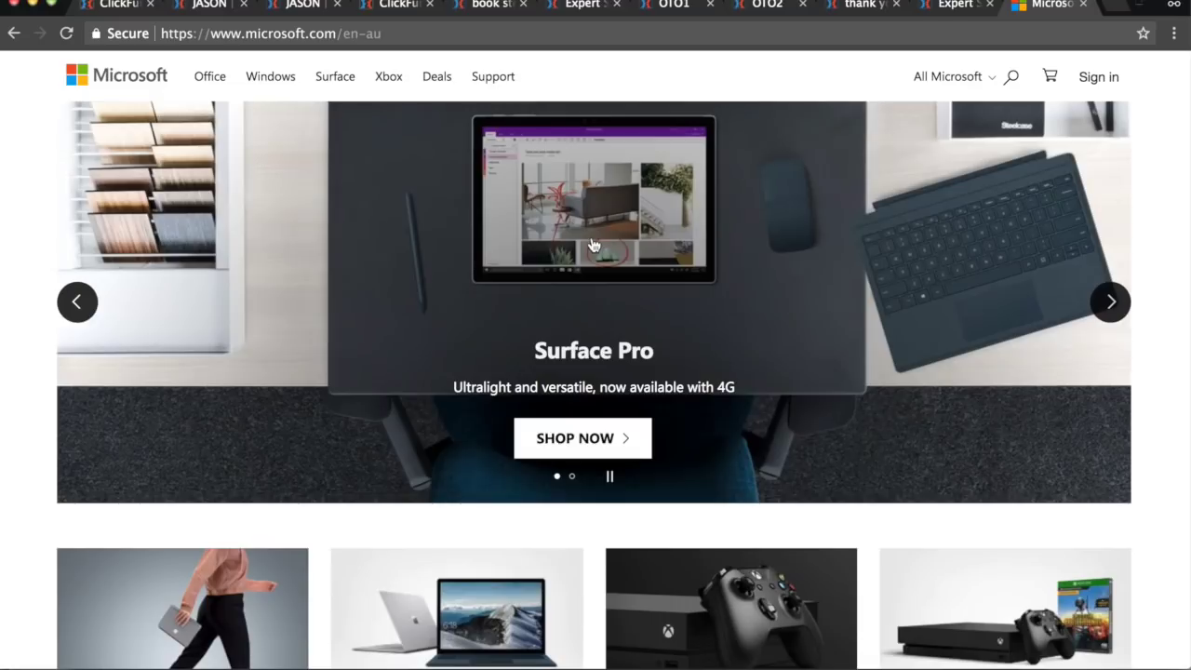
scroll(25, 409, "down", 3)
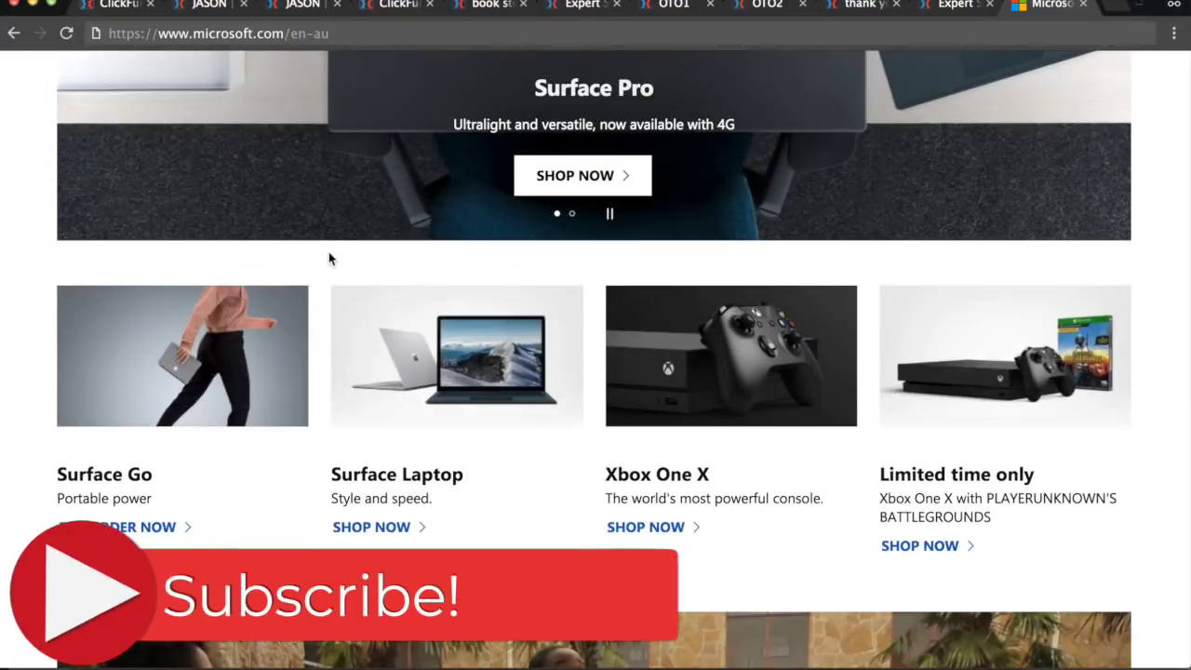
left_click(117, 7)
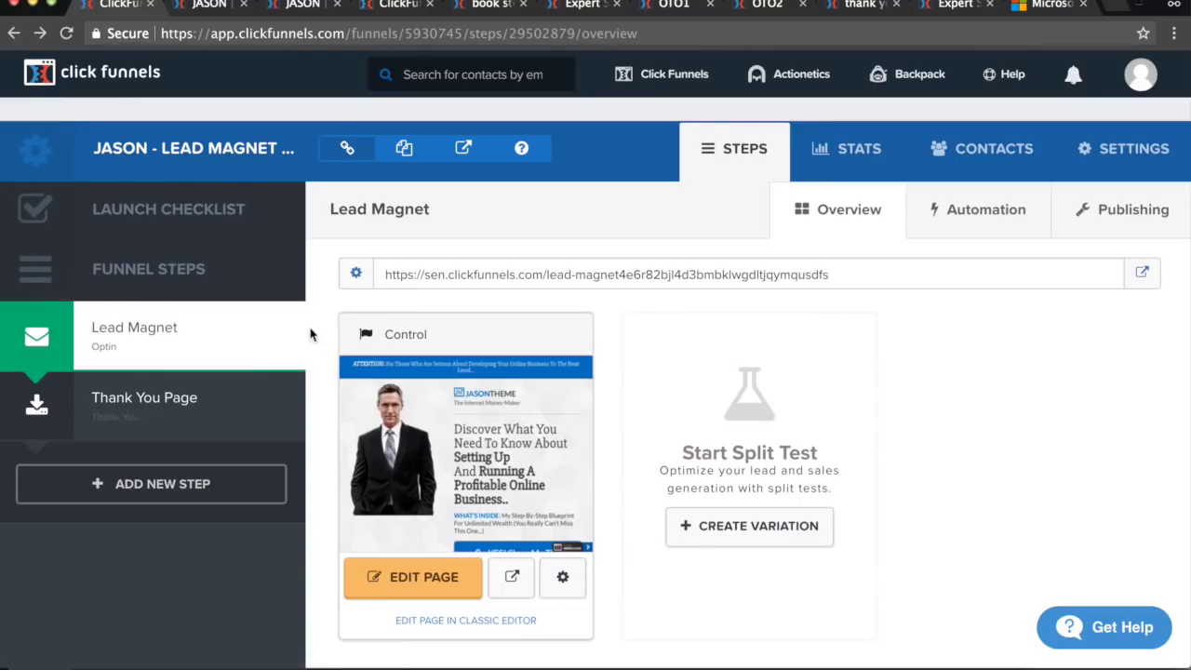
Switch to the Expert Secrets Book funnel and open its 100% FREE download page for editing
key("ctrl+4")
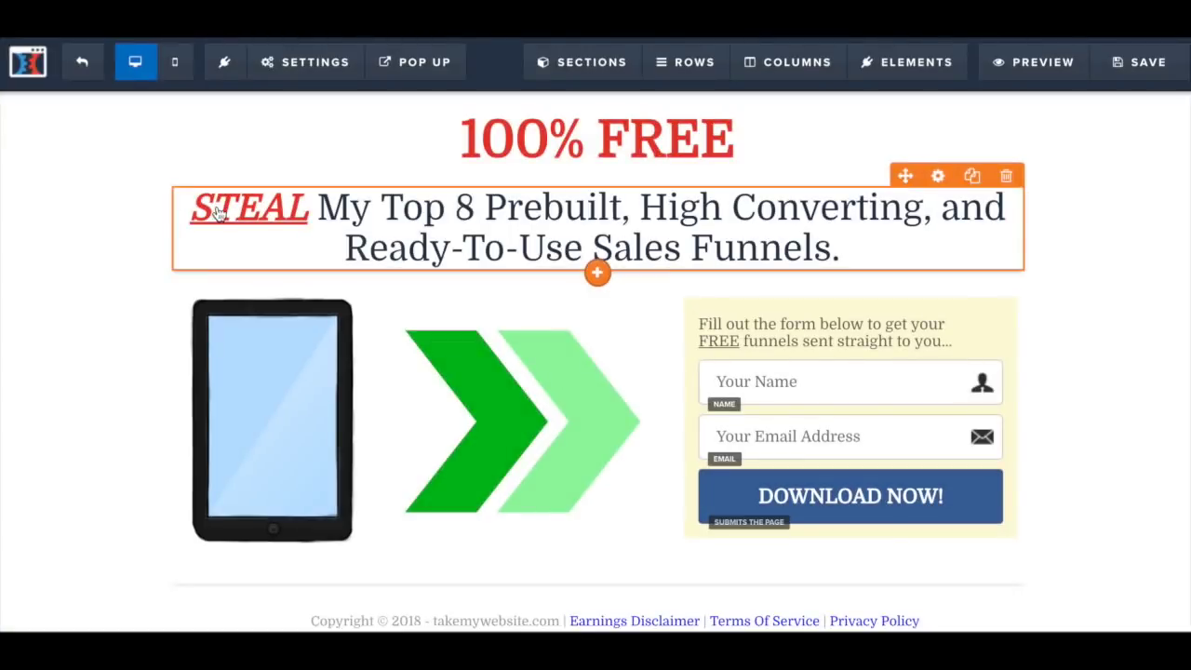
left_click(232, 208)
Copy the Expert Secrets Book Share Funnel's share URL, then return to the Lead Magnet funnel
left_click_drag(191, 206, 625, 209)
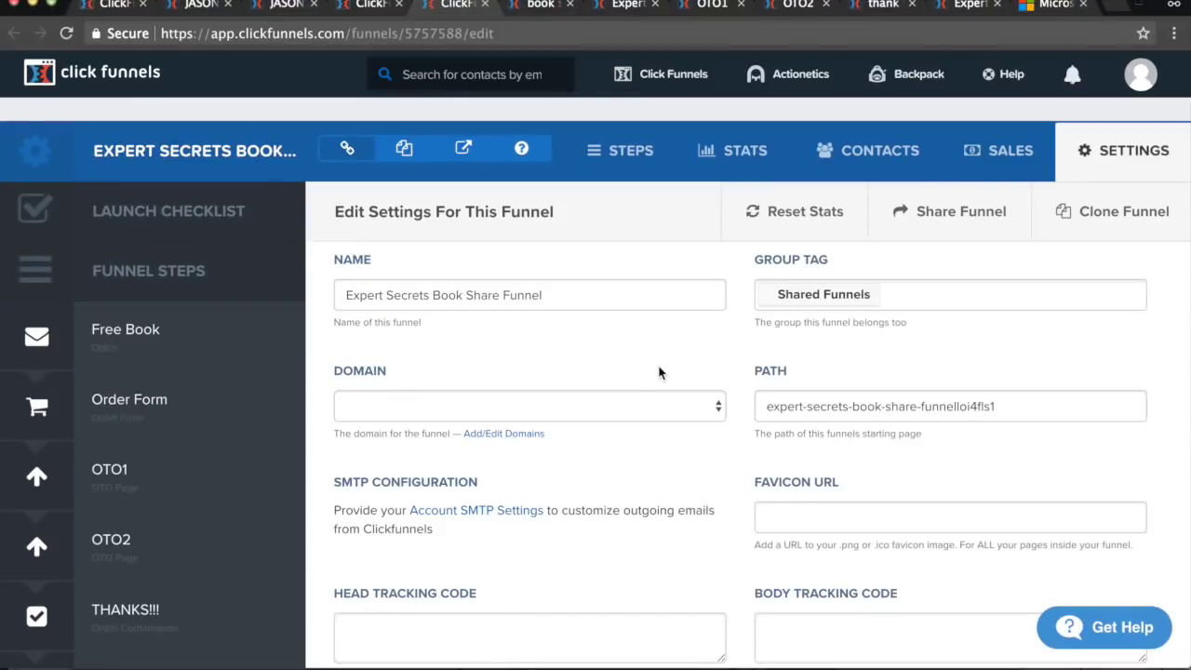
scroll(658, 372, "down", 5)
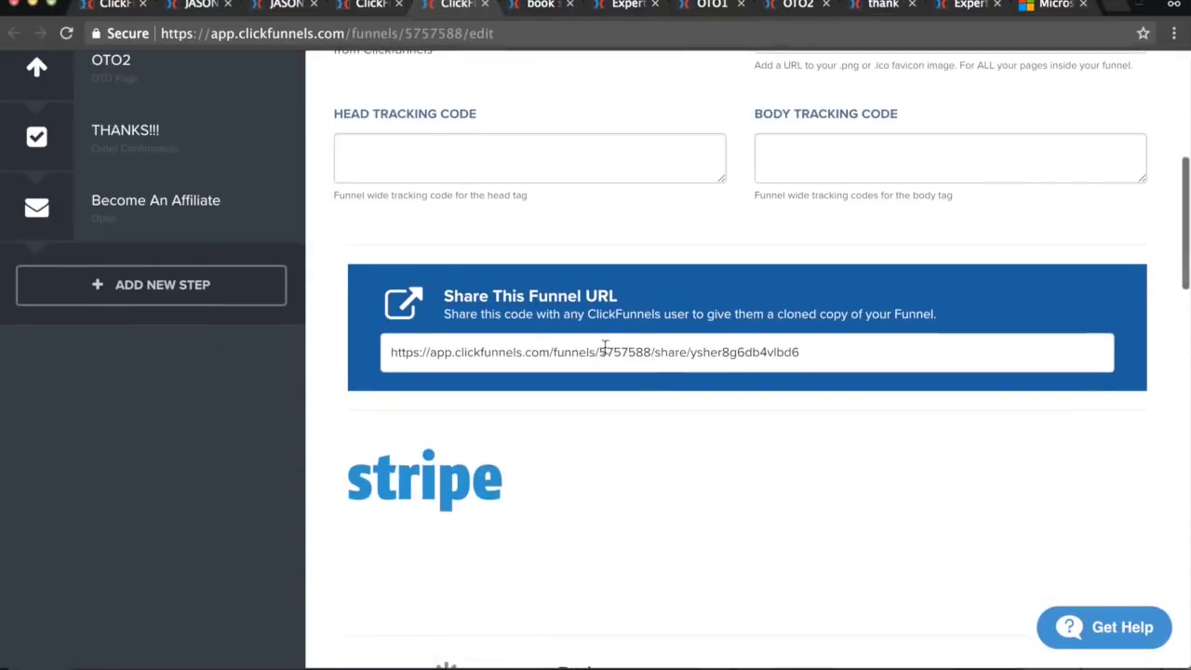
left_click(604, 351)
right_click(606, 347)
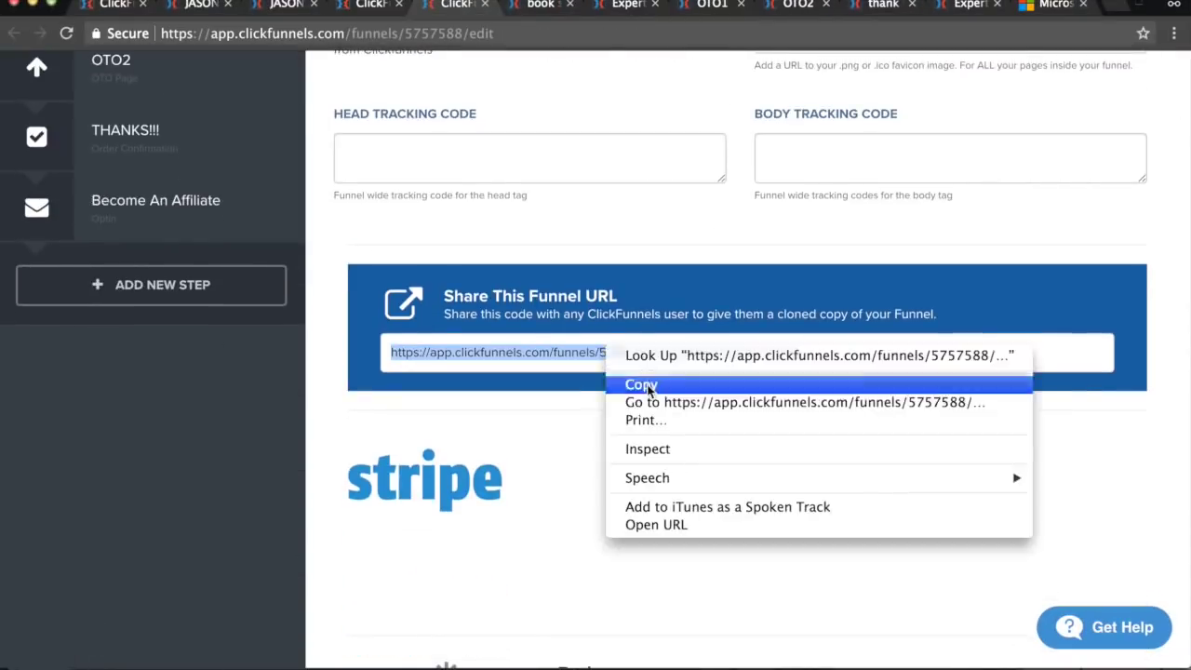
left_click(649, 387)
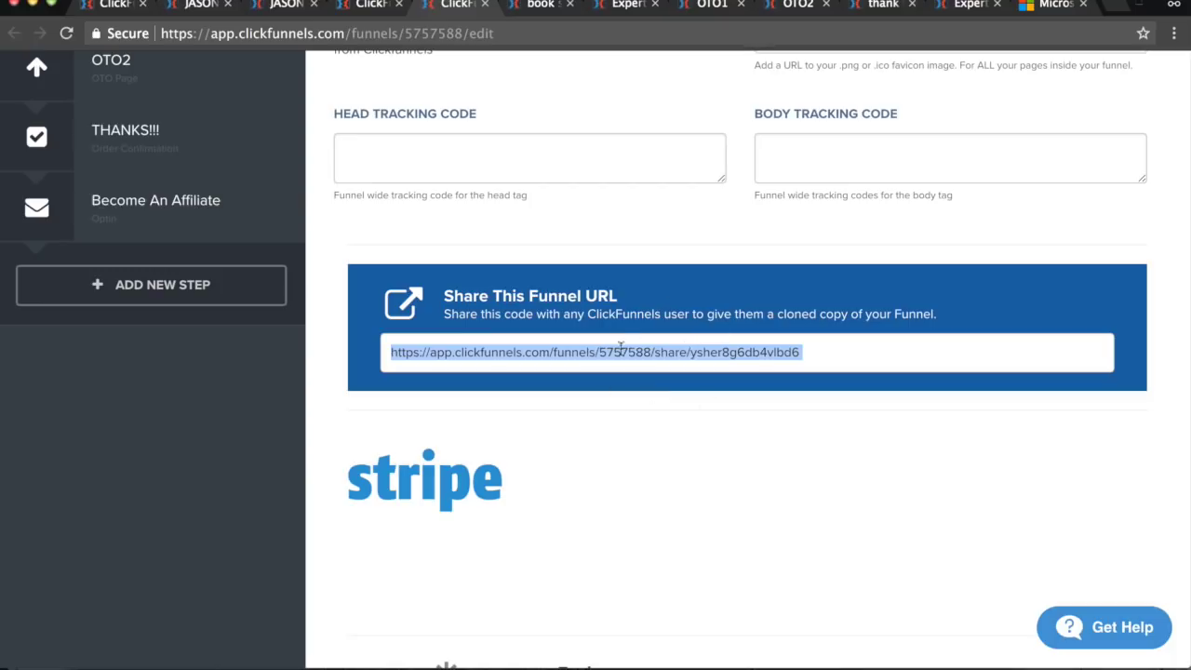
left_click(648, 442)
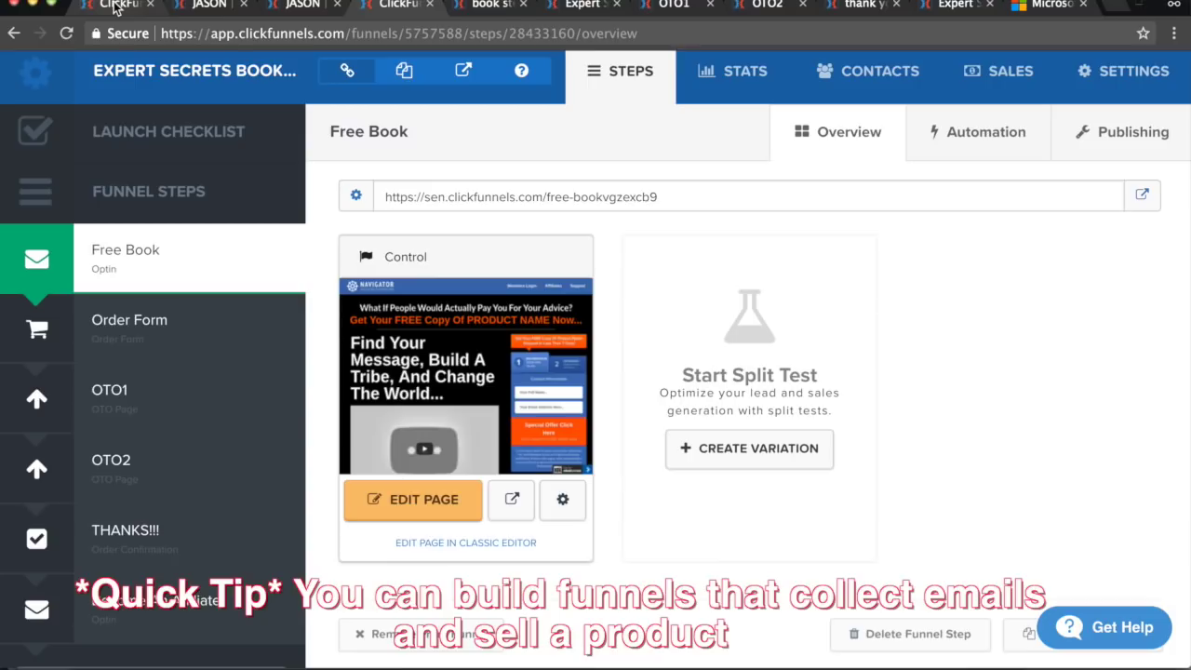
left_click(116, 7)
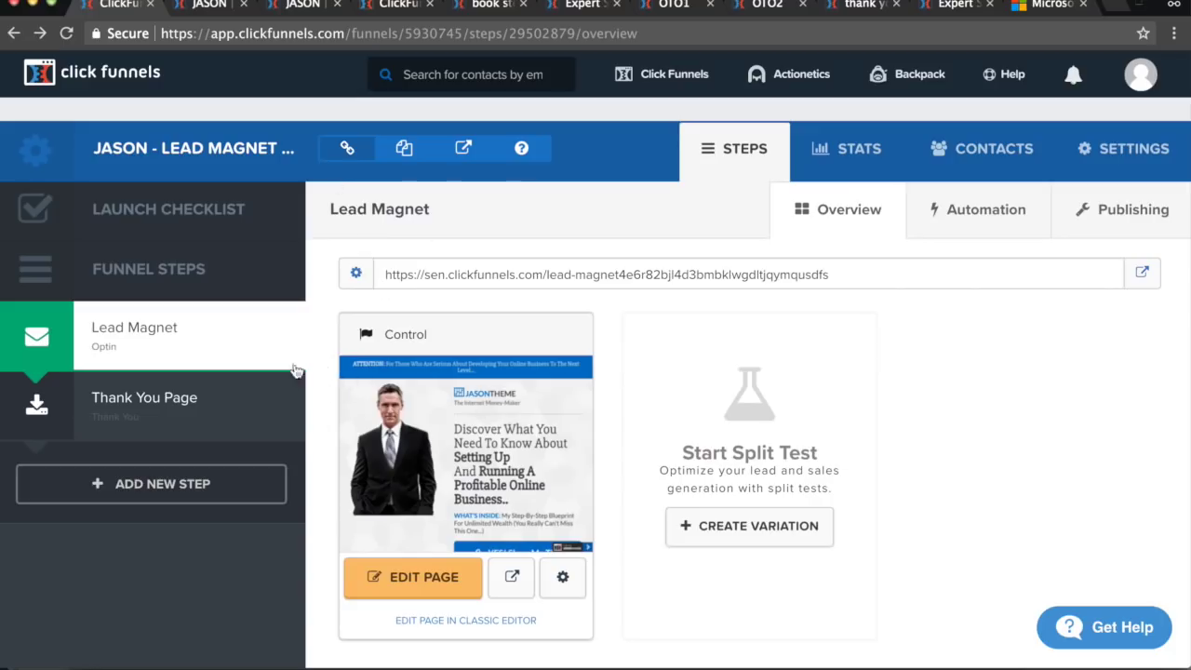
Open the Lead Magnet page in the editor and look over it and the thank-you page
left_click(434, 416)
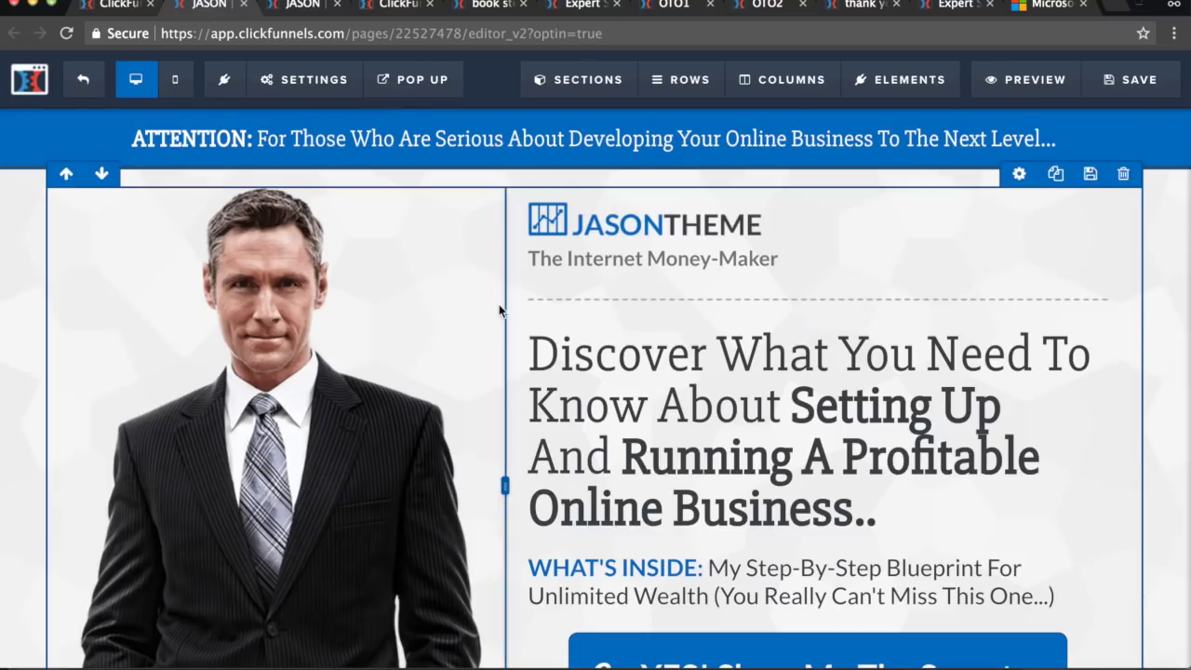
scroll(498, 305, "down", 1)
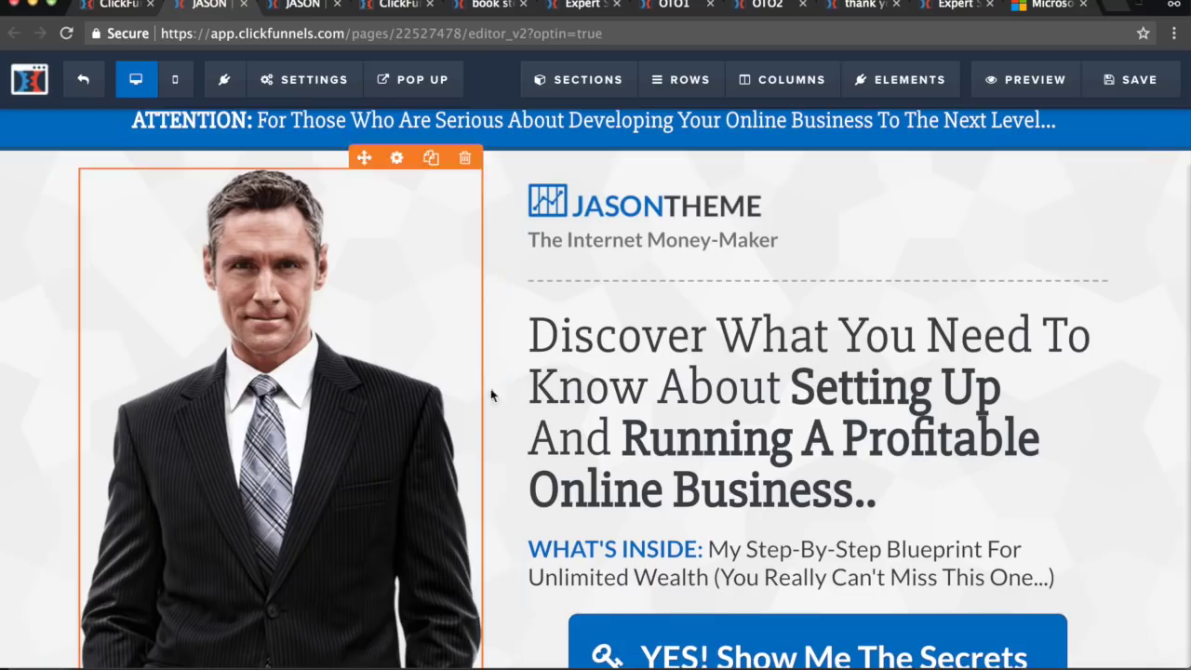
scroll(704, 577, "down", 1)
scroll(705, 521, "up", 2)
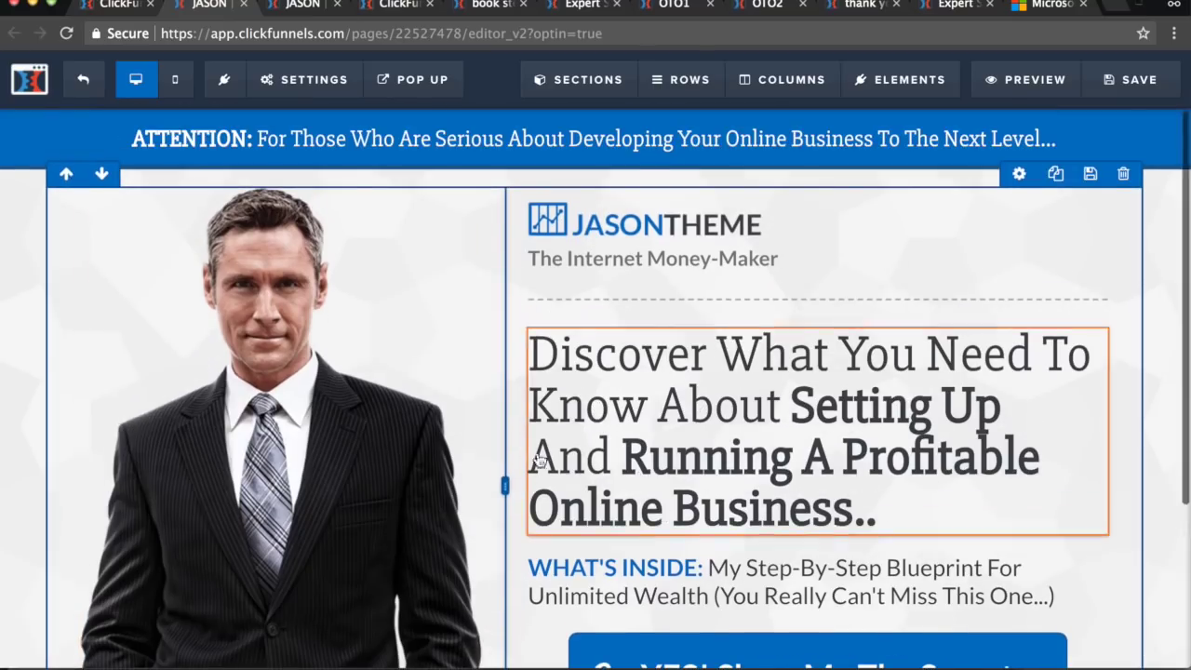
left_click(294, 6)
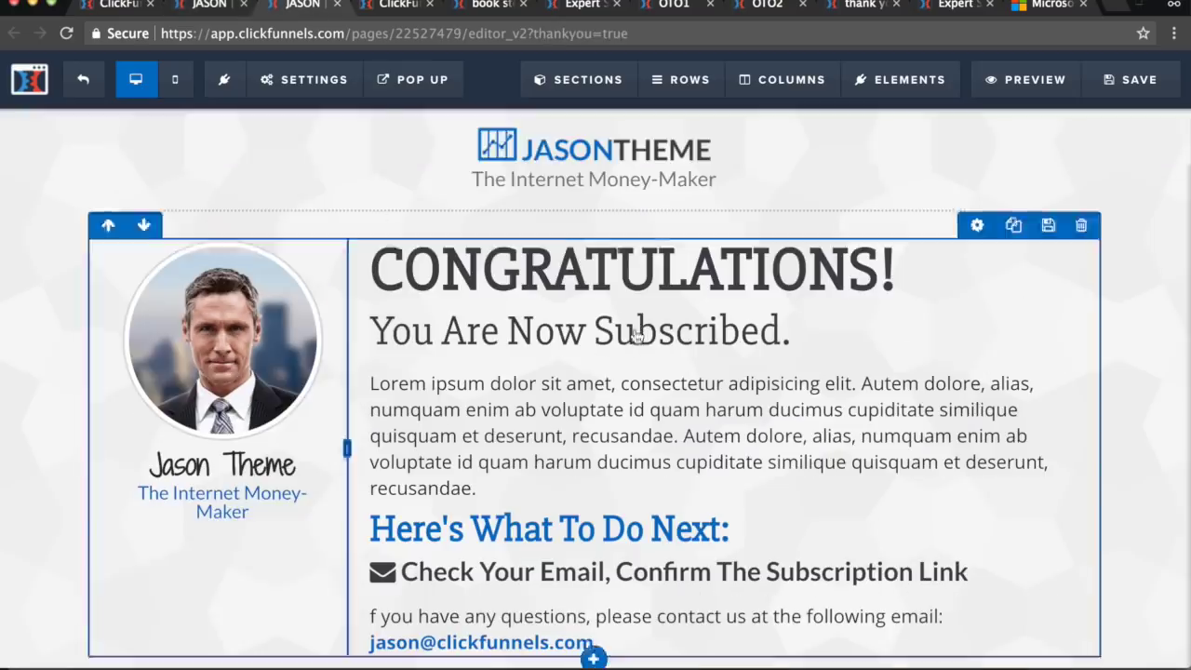
scroll(558, 418, "down", 2)
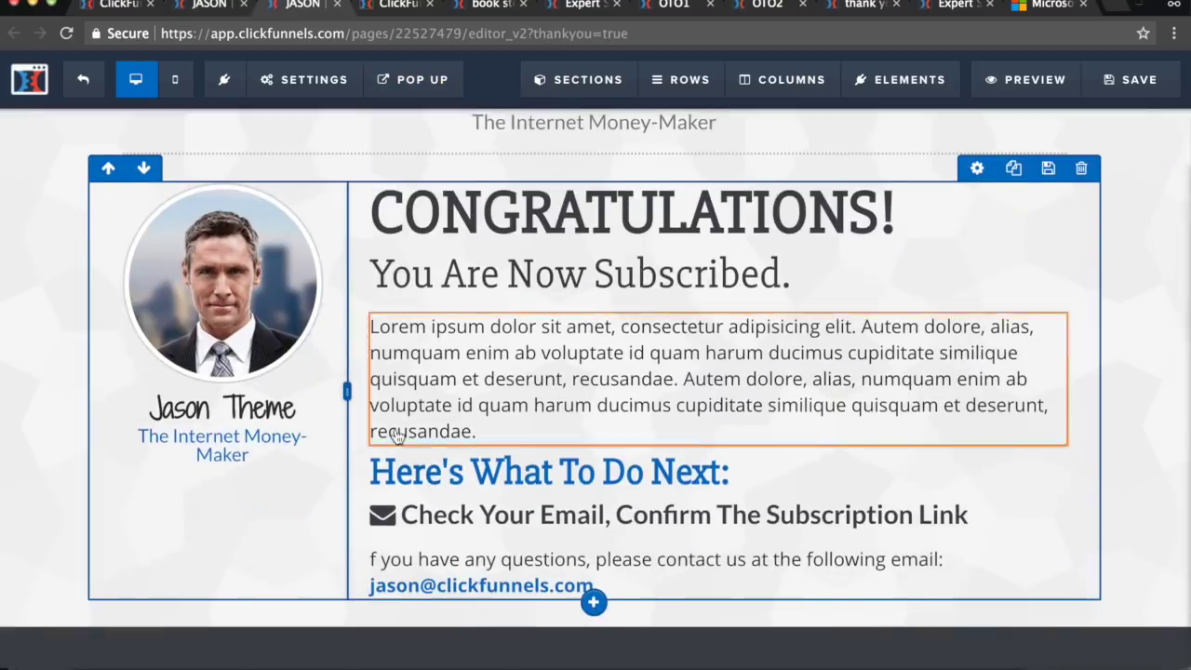
scroll(510, 550, "up", 2)
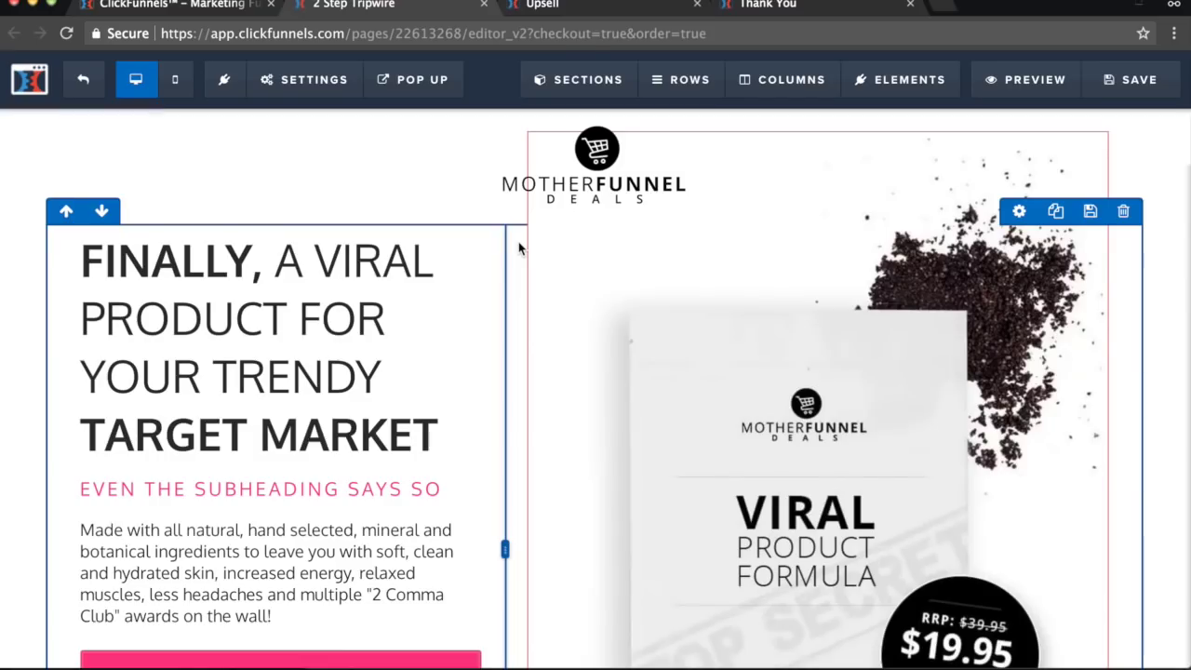
Scroll through the Optin sales page's benefits, testimonials and order form, then back to the top
scroll(519, 248, "down", 2)
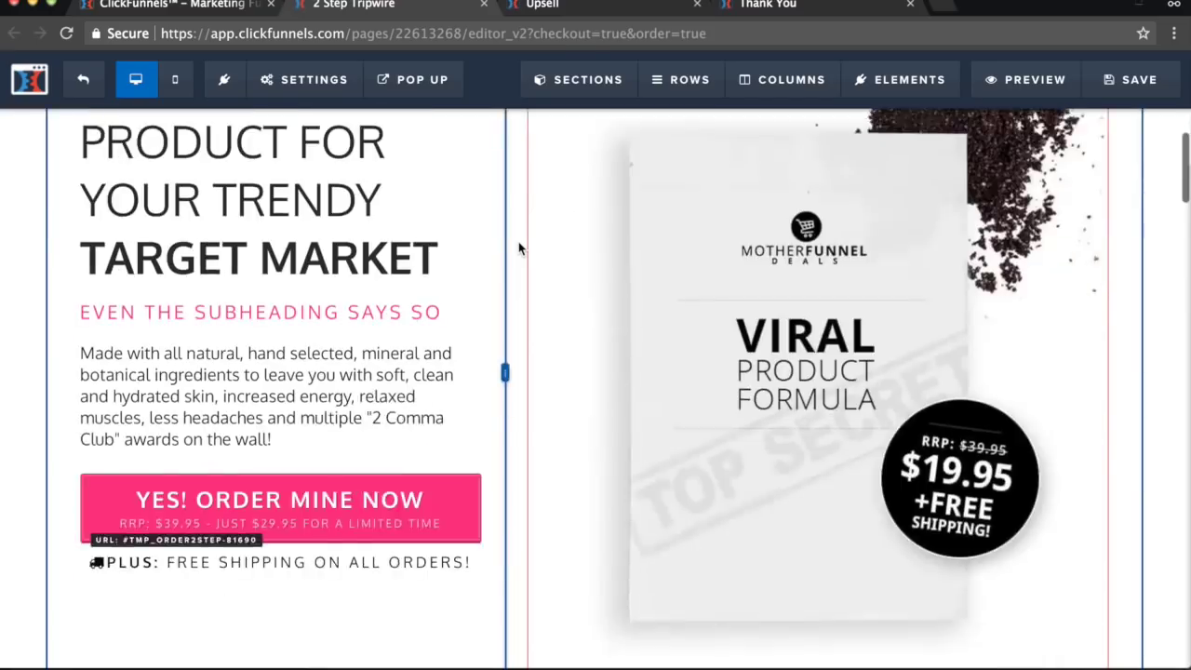
scroll(520, 247, "down", 6)
scroll(519, 247, "down", 1)
scroll(520, 248, "down", 7)
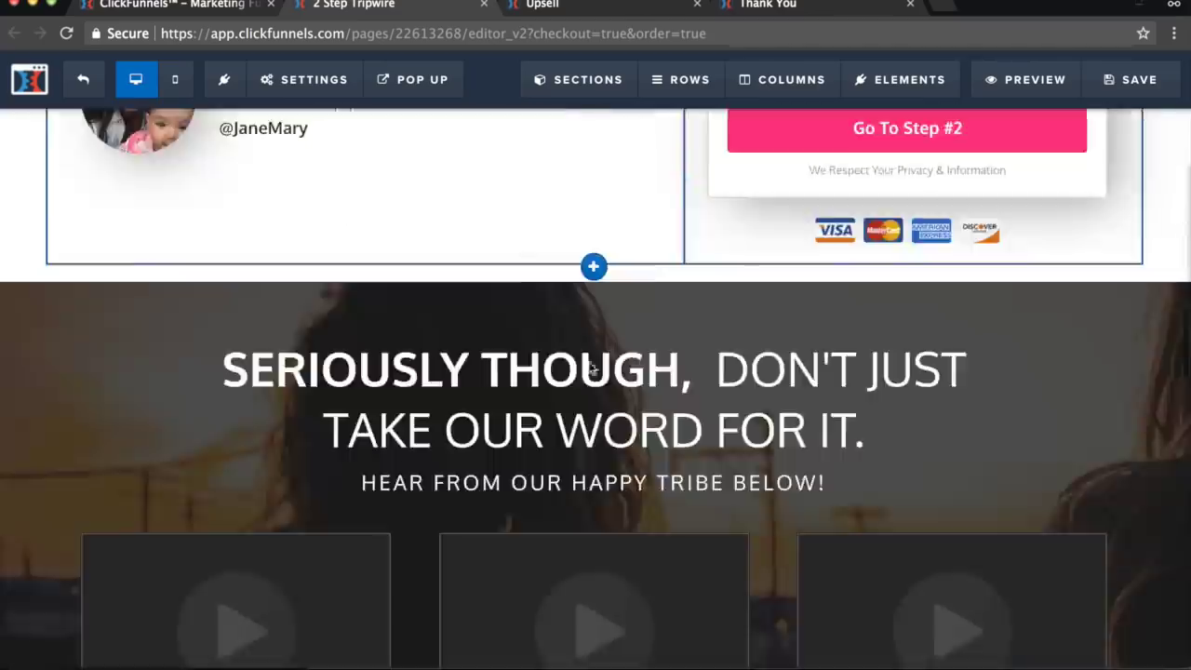
scroll(490, 311, "down", 3)
scroll(490, 311, "up", 15)
scroll(493, 314, "up", 5)
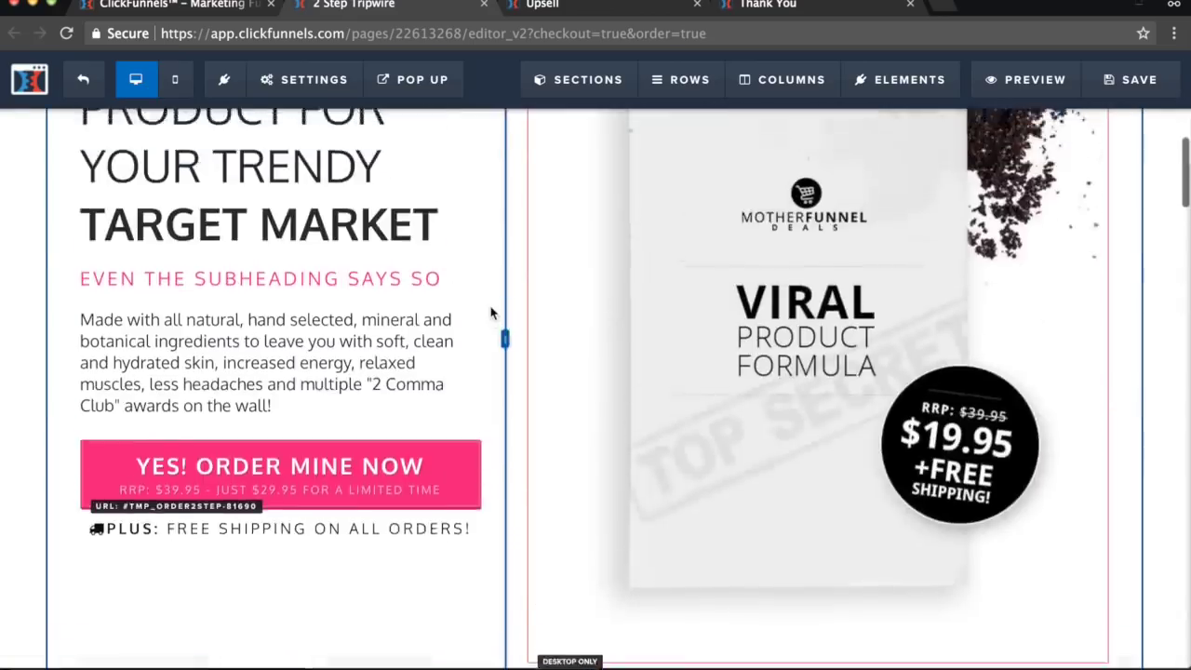
scroll(493, 314, "up", 5)
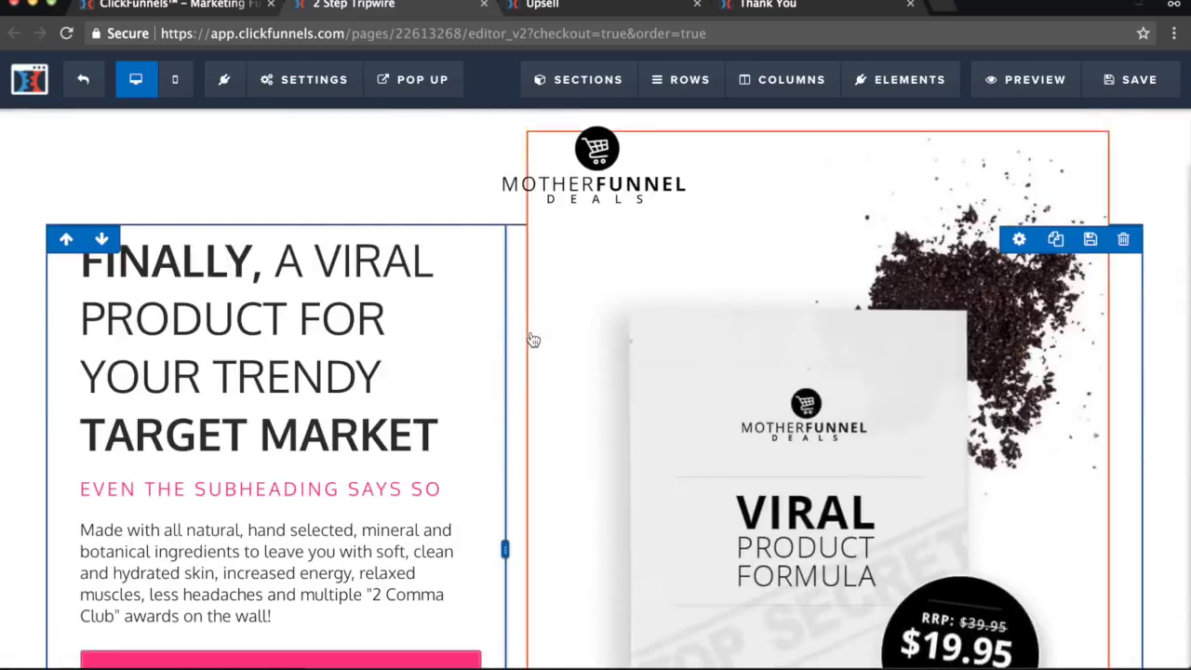
scroll(532, 339, "down", 4)
scroll(531, 339, "down", 4)
scroll(531, 339, "down", 4)
scroll(532, 340, "down", 2)
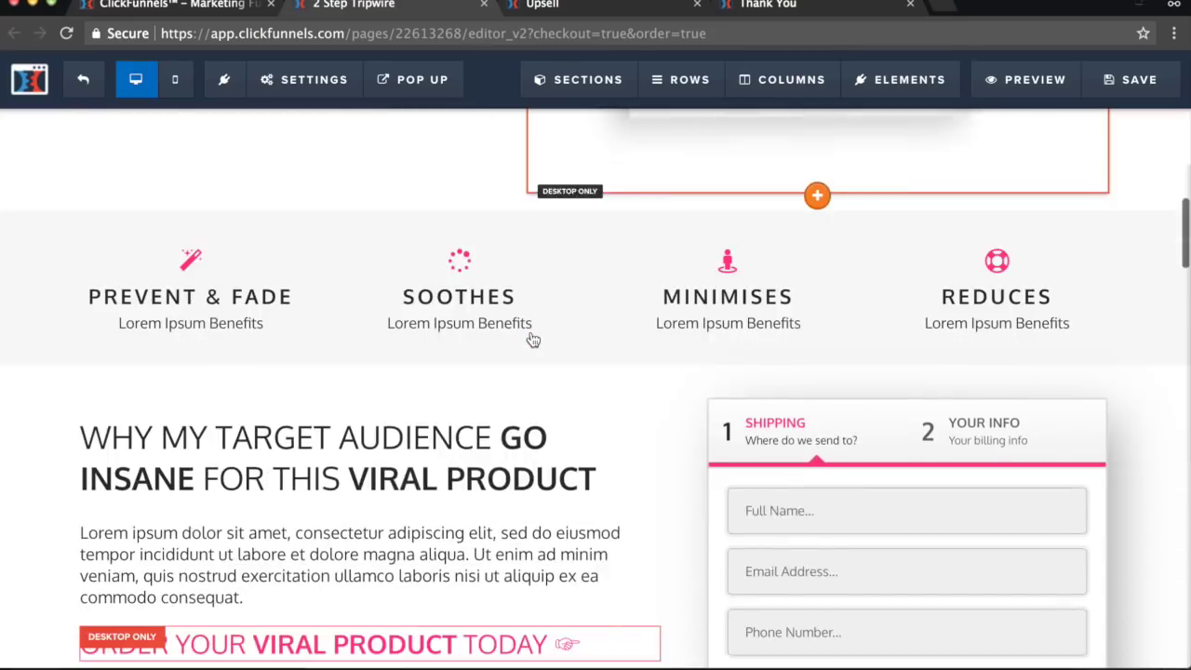
scroll(532, 340, "down", 4)
scroll(532, 340, "down", 4)
scroll(532, 340, "up", 10)
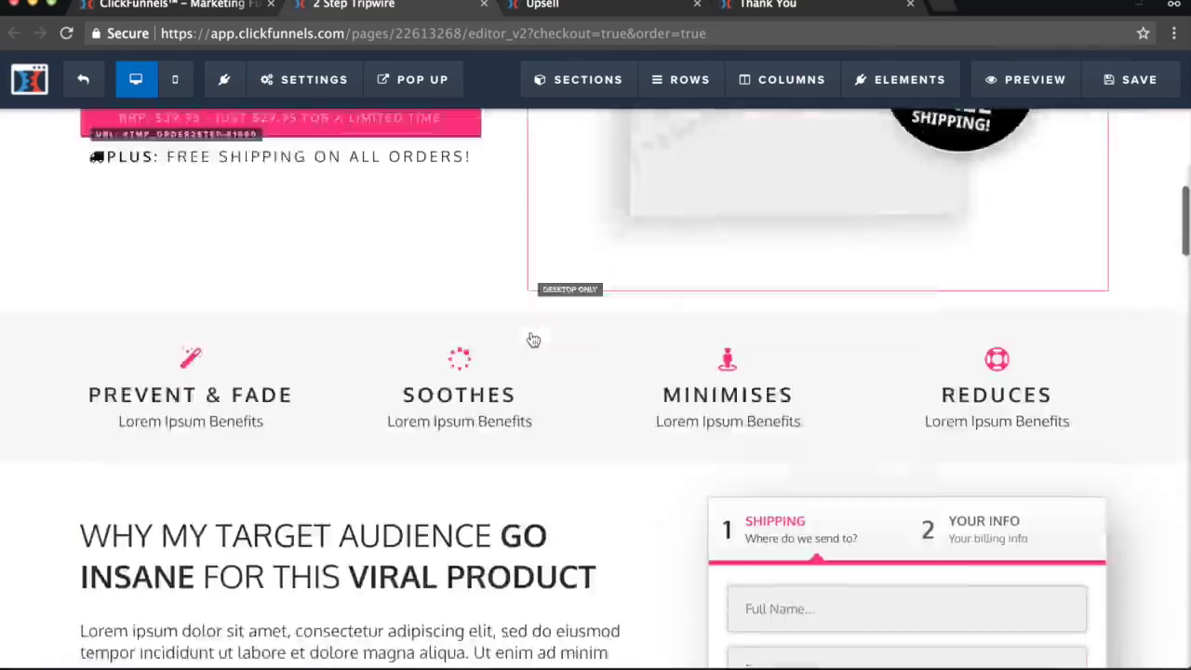
scroll(531, 340, "down", 8)
mouse_move(370, 476)
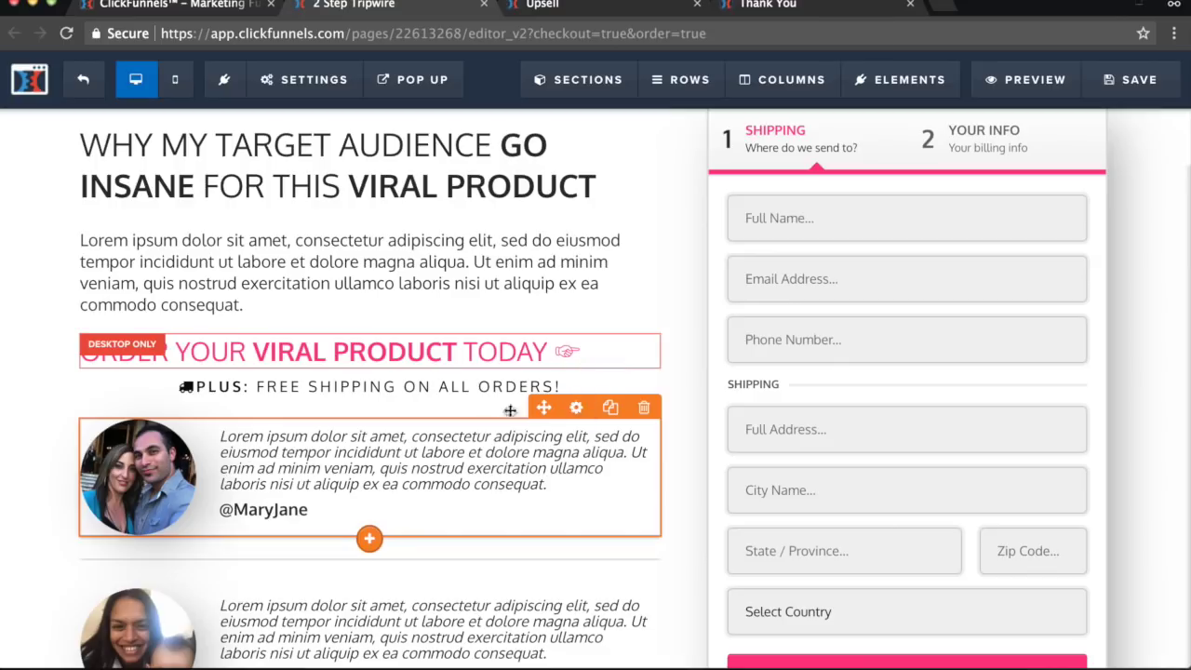
scroll(307, 456, "up", 15)
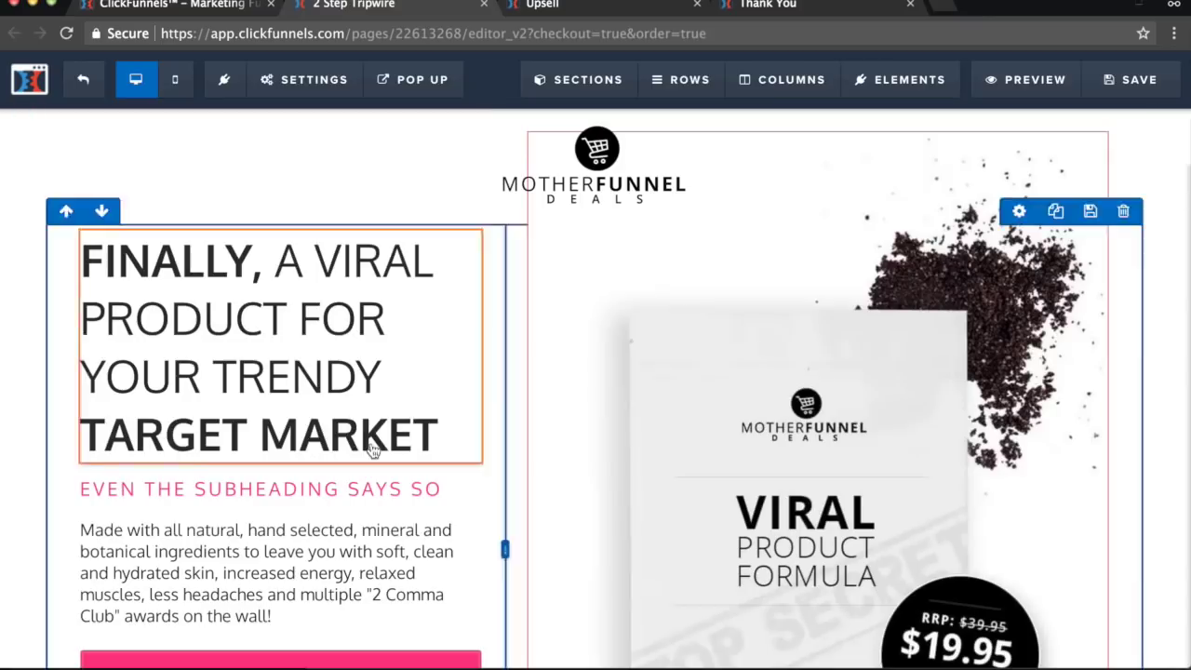
Replace the hero headline text with 'Check out my cool product'
triple_click(372, 447)
key("BackSpace")
type("Check out ")
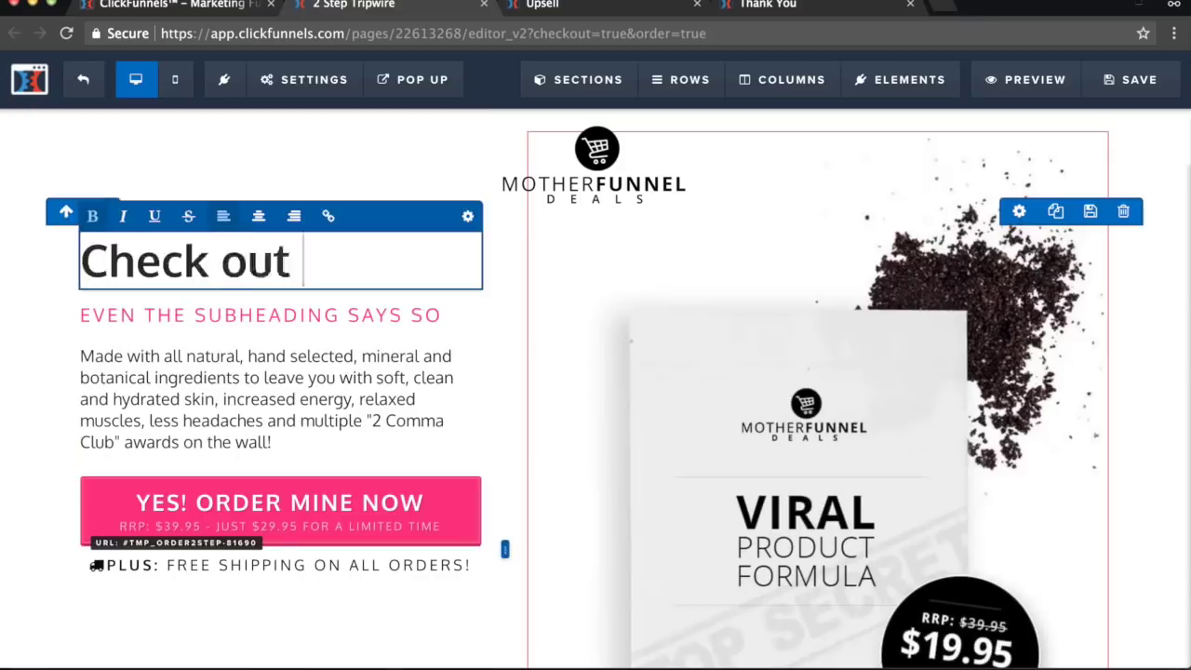
type("my cool pr")
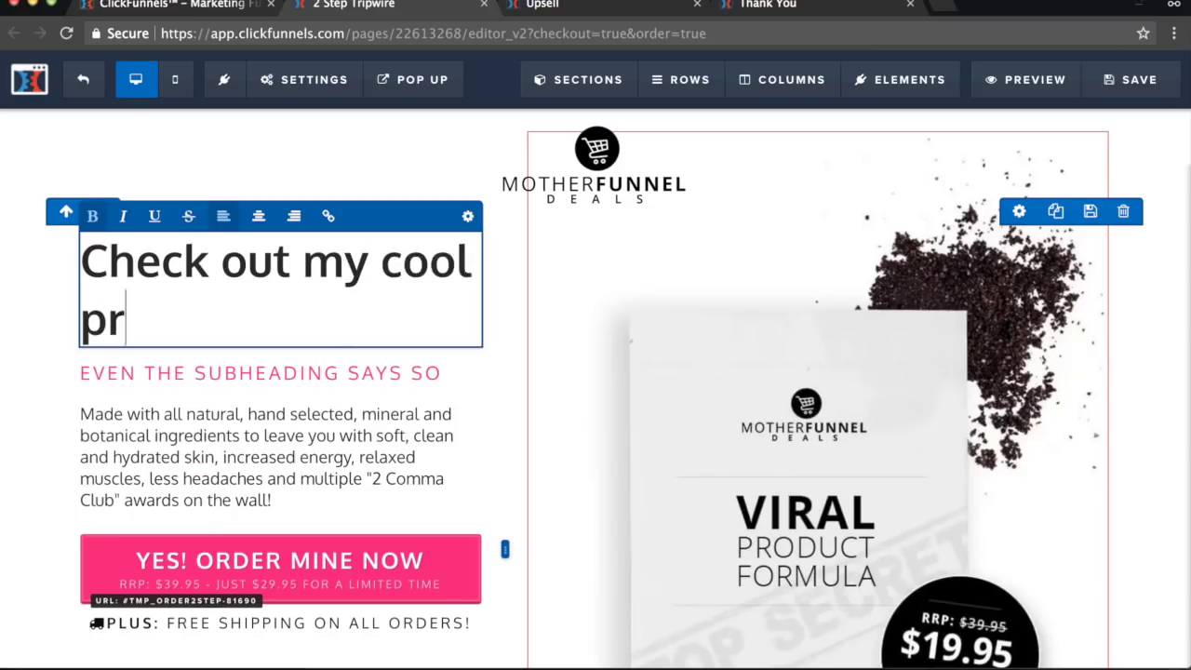
type("oduct")
scroll(244, 348, "down", 10)
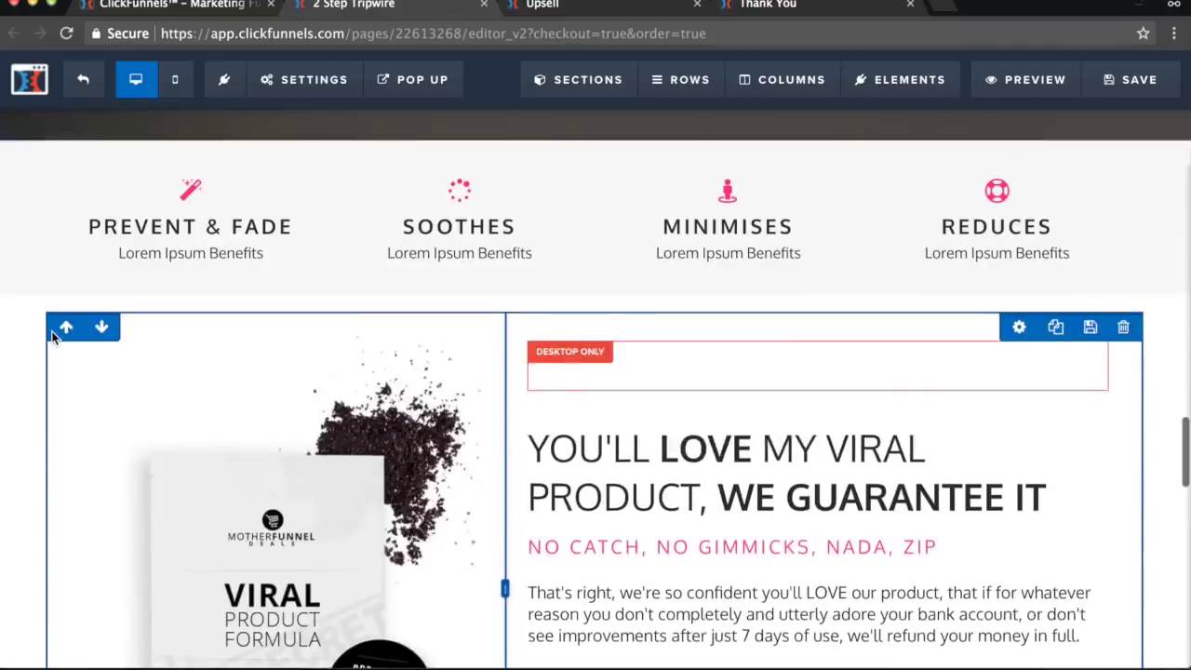
scroll(244, 348, "down", 5)
scroll(244, 348, "up", 2)
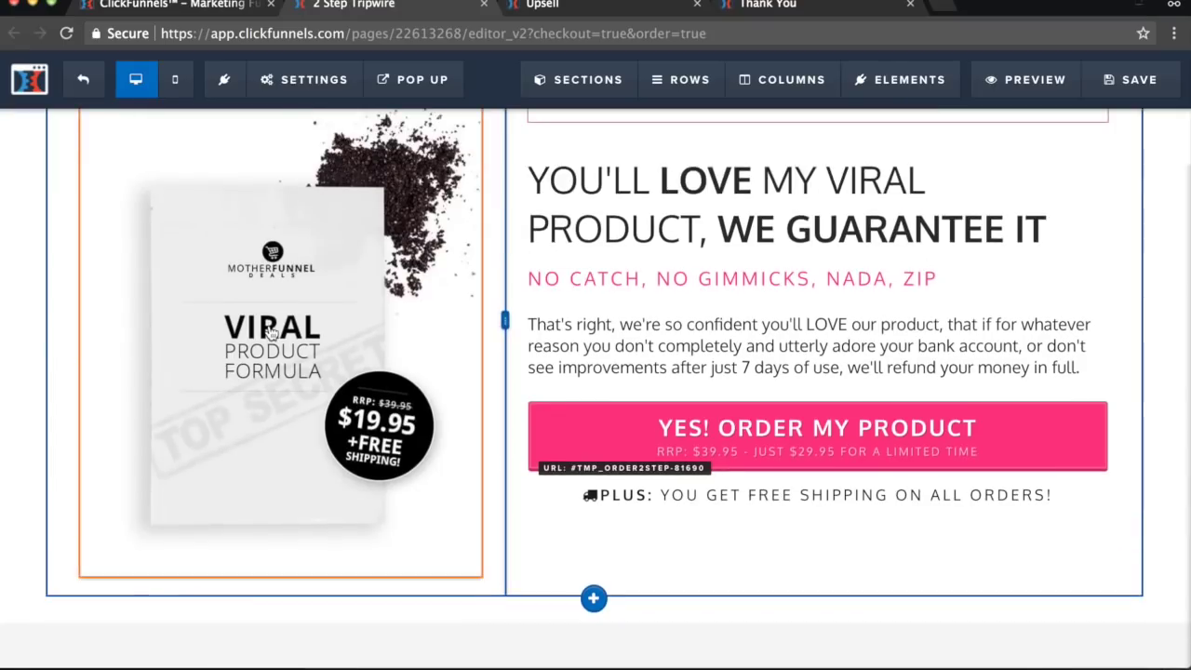
Open the product image's settings and browse the image library without choosing an image
left_click(271, 333)
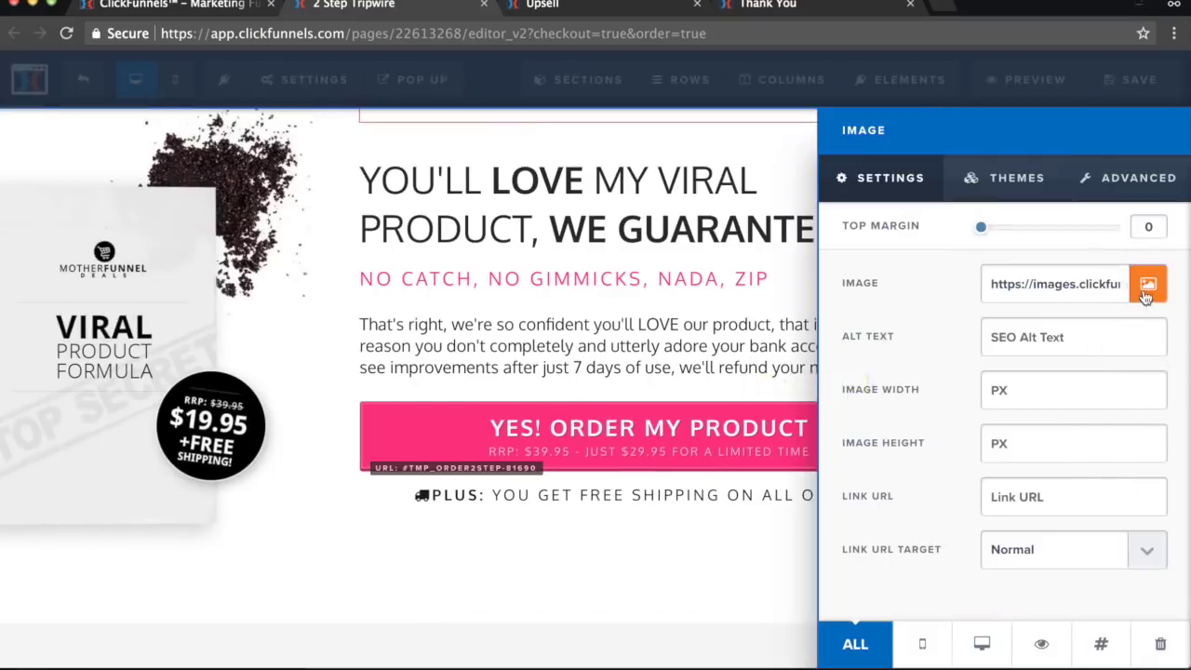
left_click(1146, 286)
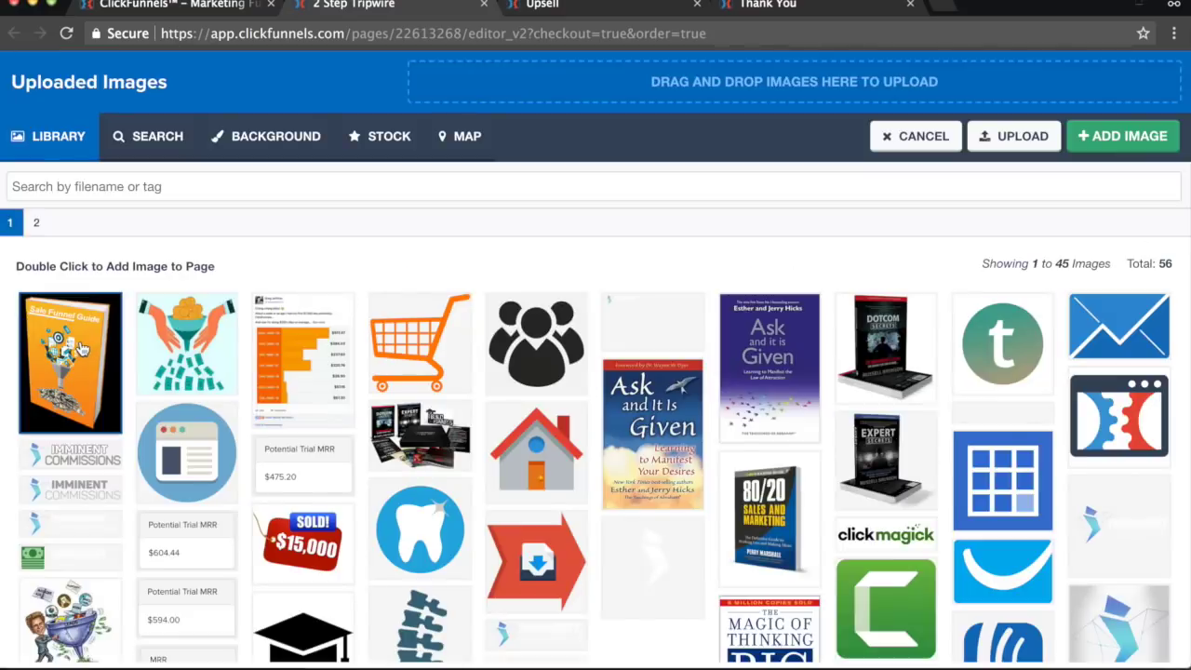
key("Escape")
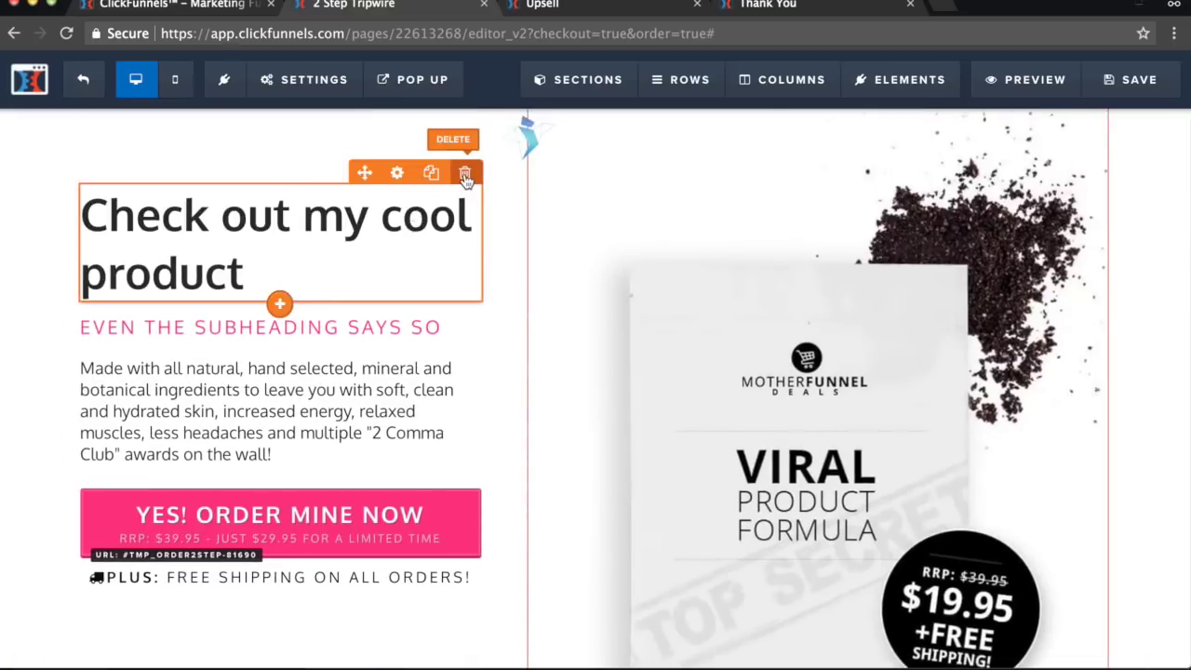
Delete the 'Check out my cool product' headline and place the YES! ORDER MINE NOW button under the paragraph
left_click(468, 184)
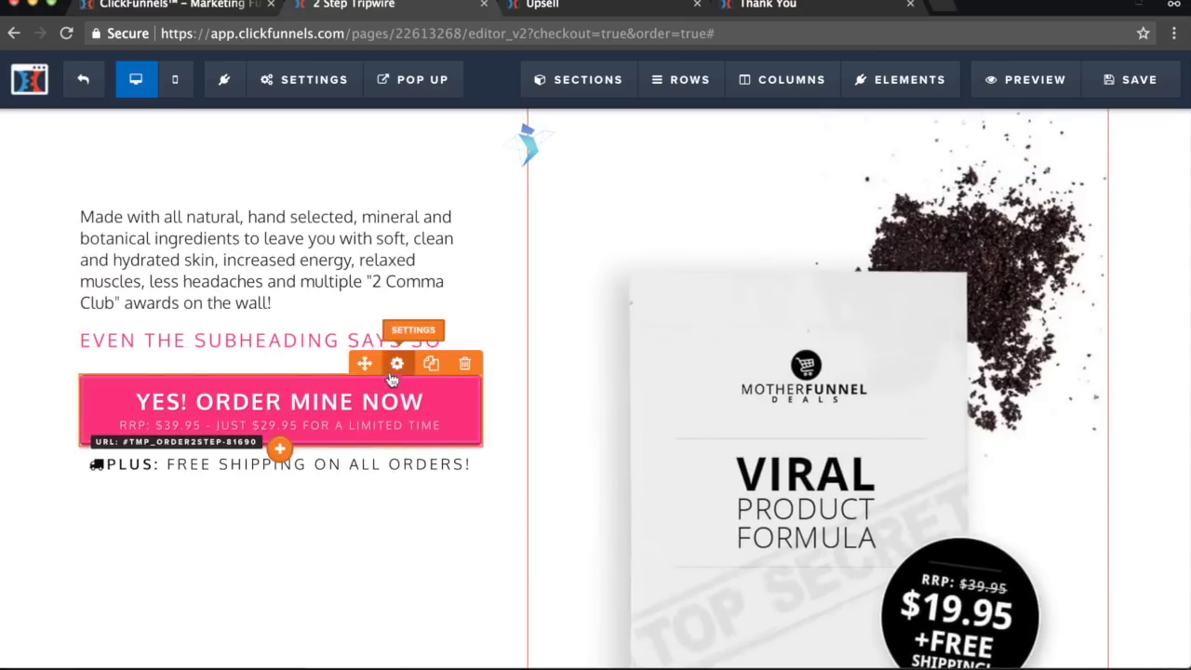
left_click(349, 337)
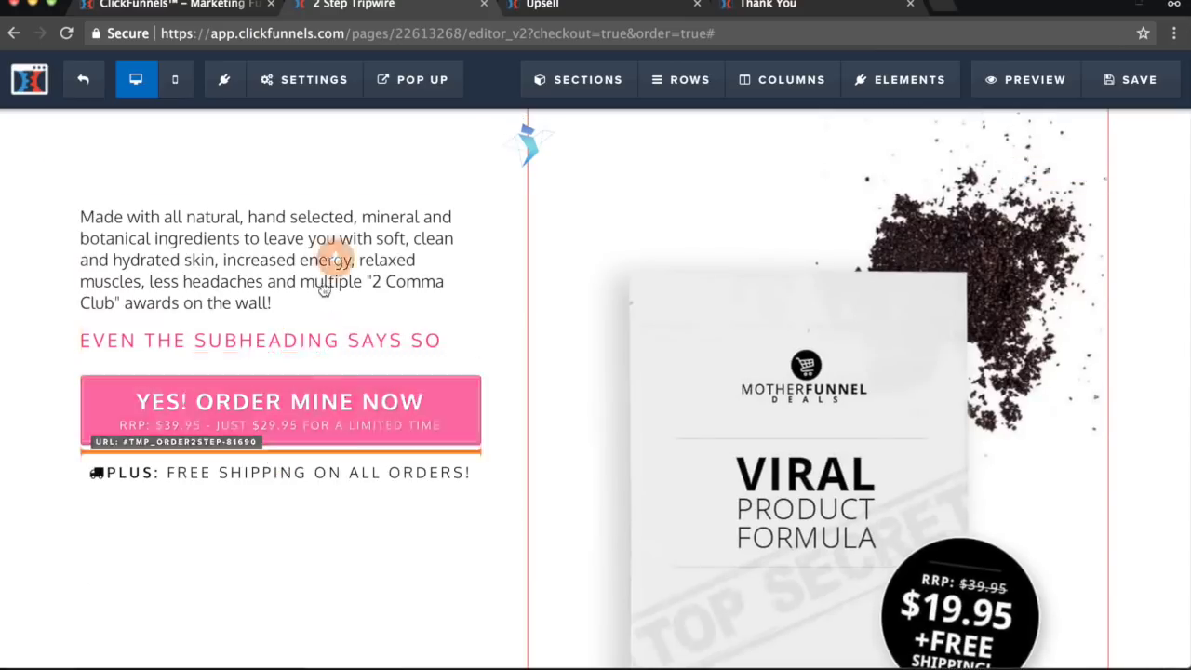
left_click_drag(322, 292, 313, 312)
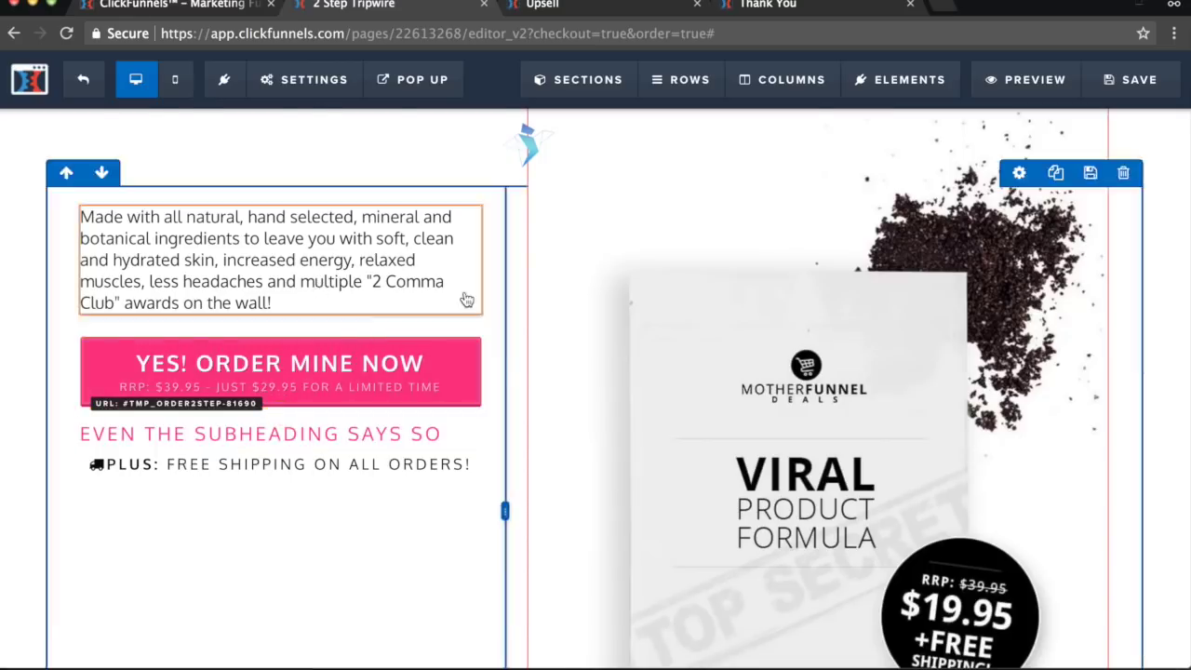
scroll(466, 298, "down", 4)
scroll(640, 519, "down", 6)
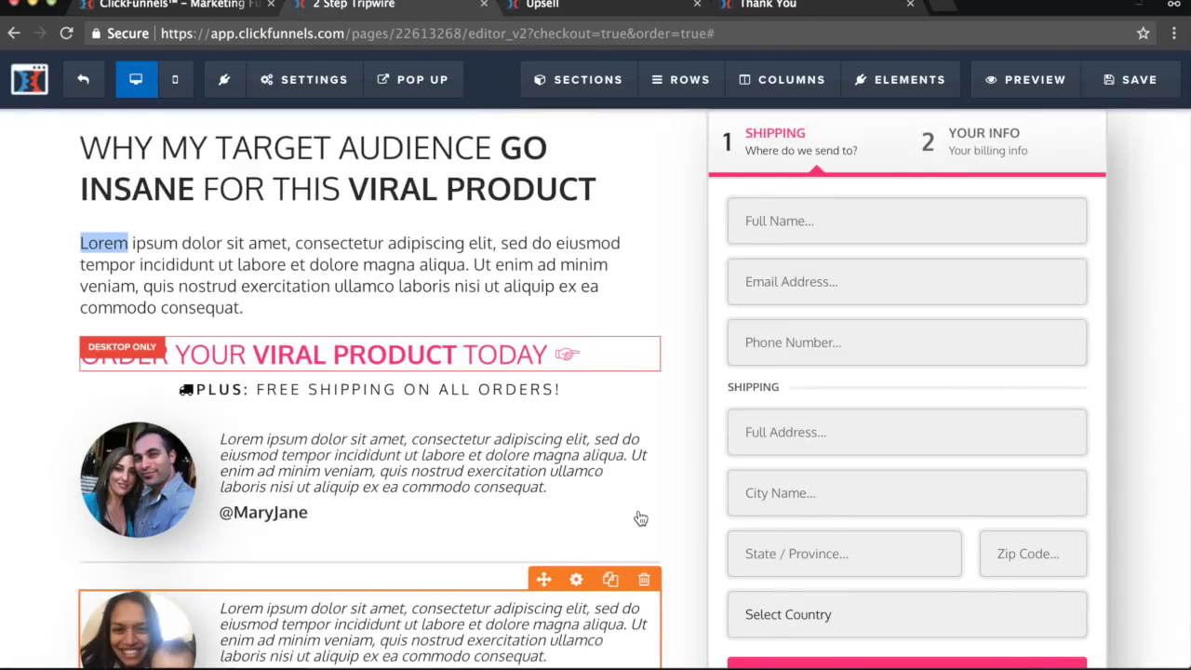
scroll(640, 519, "up", 10)
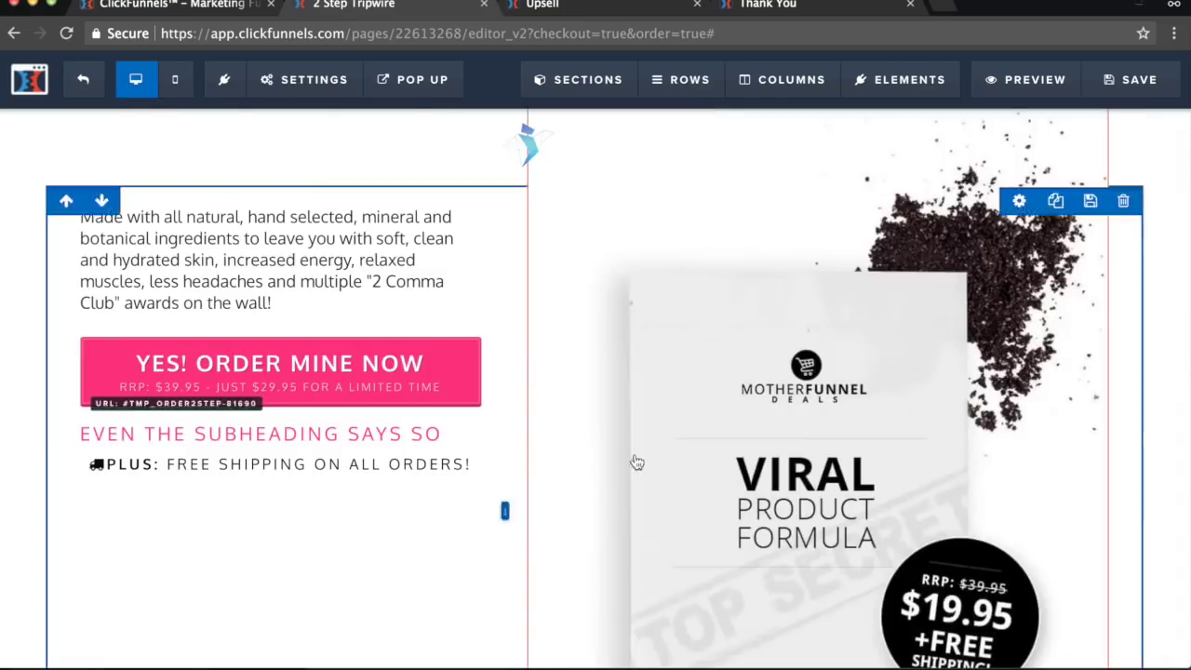
scroll(513, 298, "down", 2)
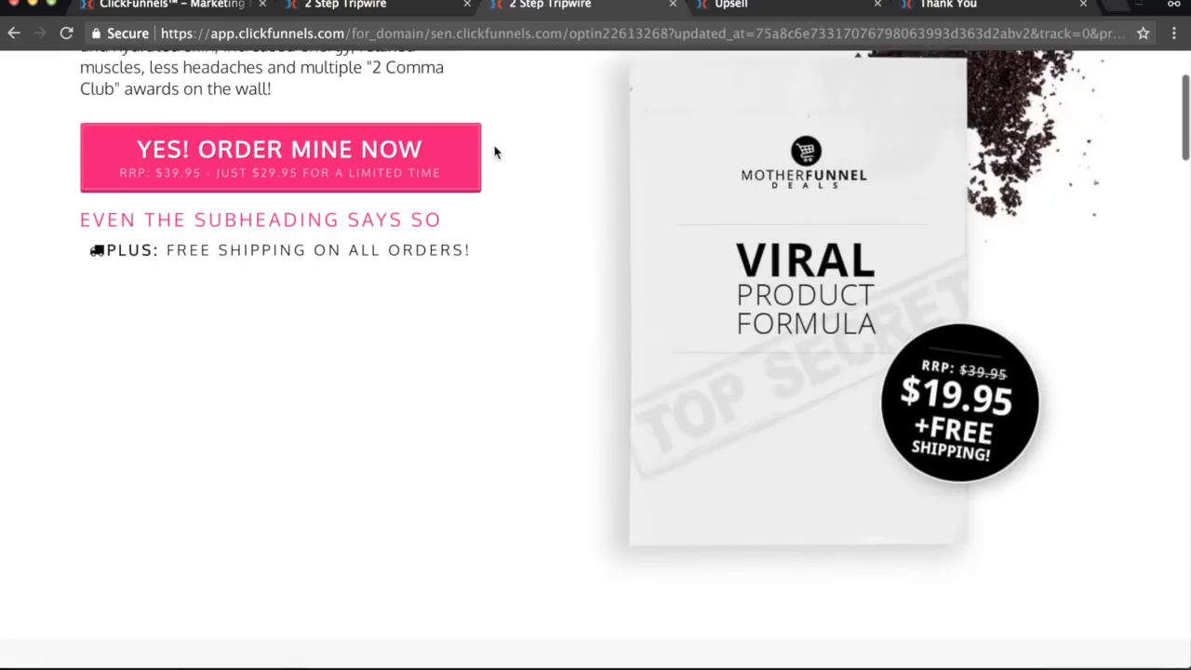
Scroll to the filled shipping form in the preview and continue via Go To Step #2
scroll(494, 151, "down", 1)
scroll(494, 152, "down", 3)
scroll(494, 152, "down", 2)
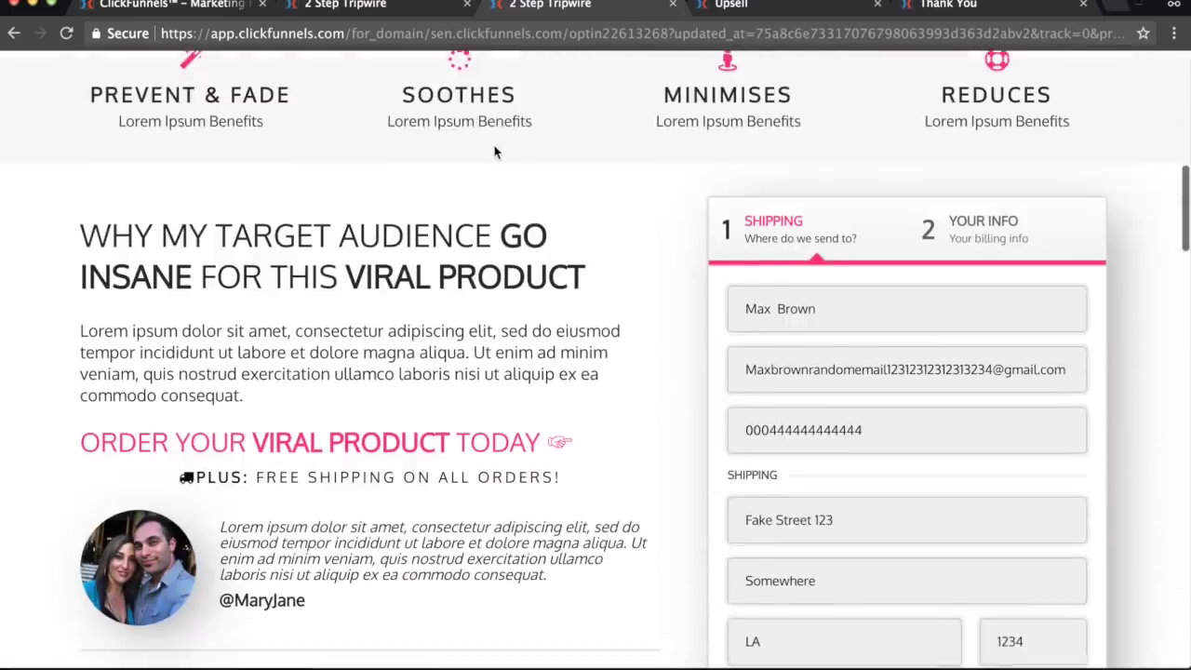
scroll(718, 274, "down", 1)
scroll(686, 298, "down", 1)
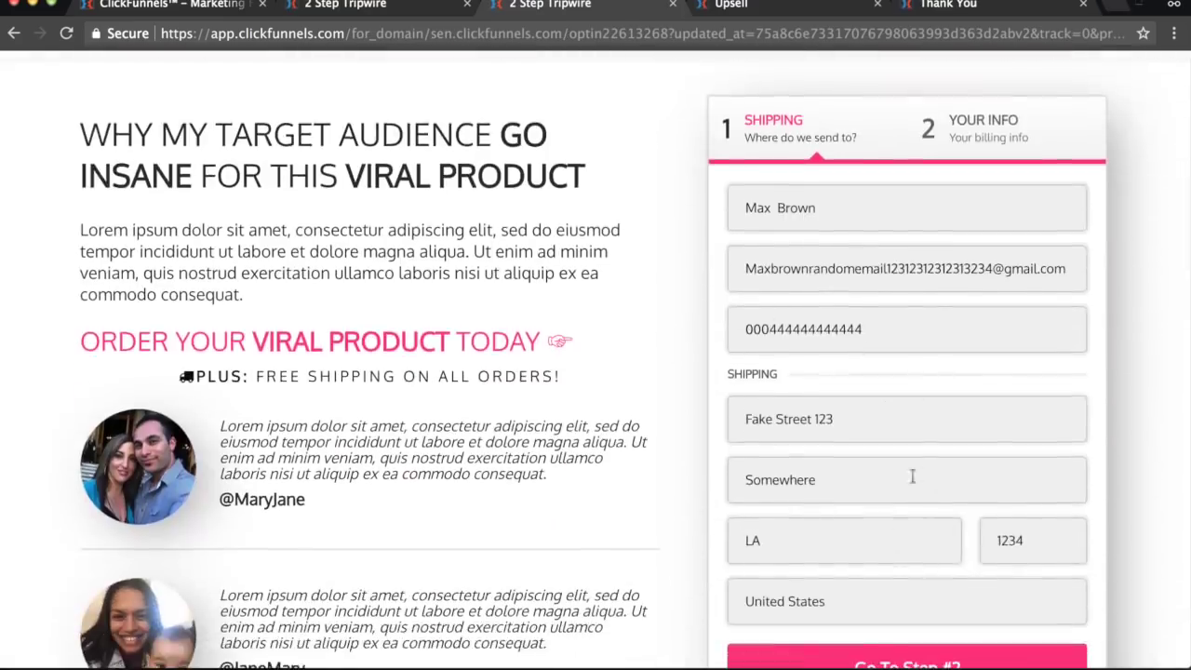
scroll(894, 475, "down", 1)
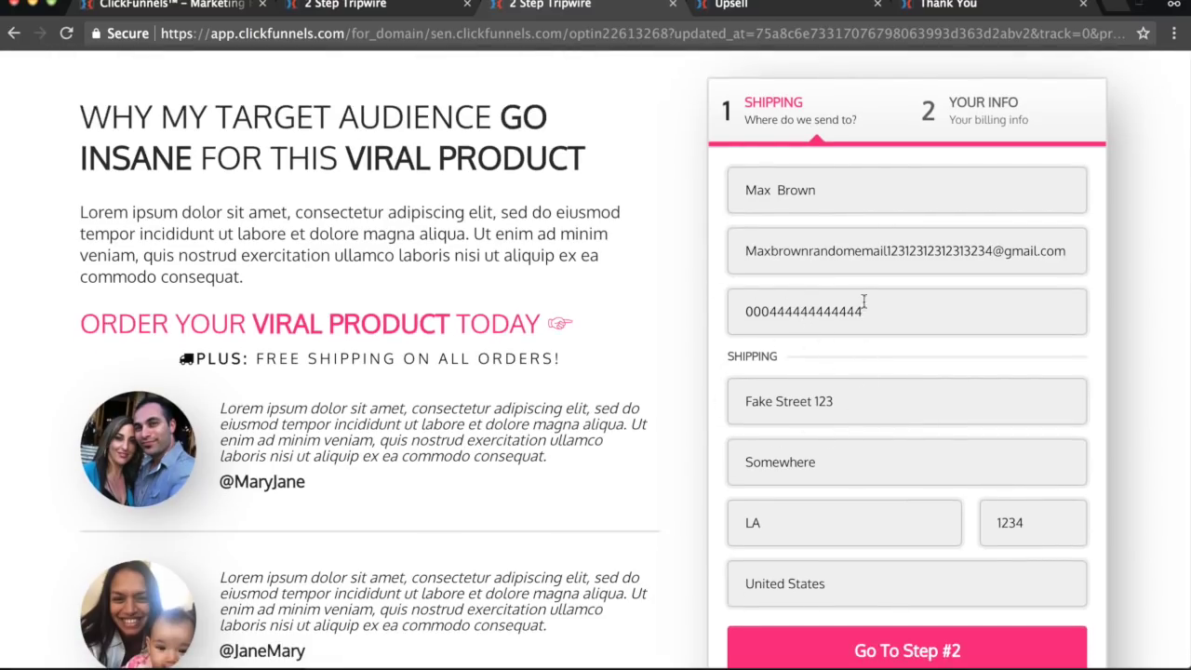
scroll(897, 626, "down", 1)
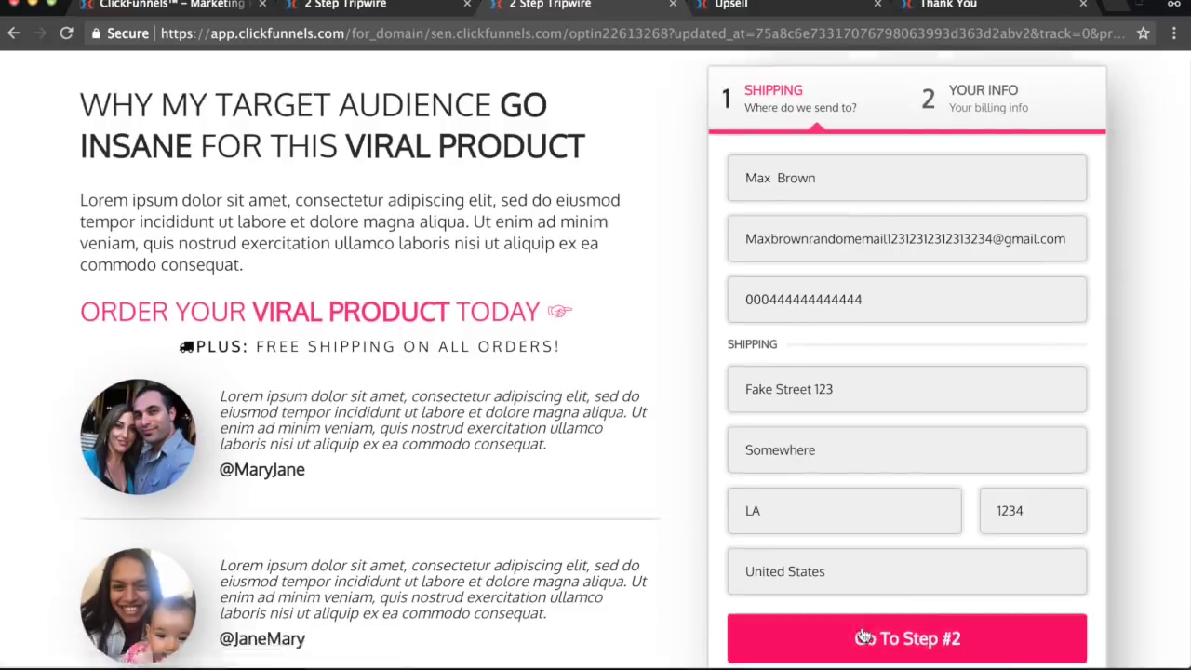
left_click(866, 638)
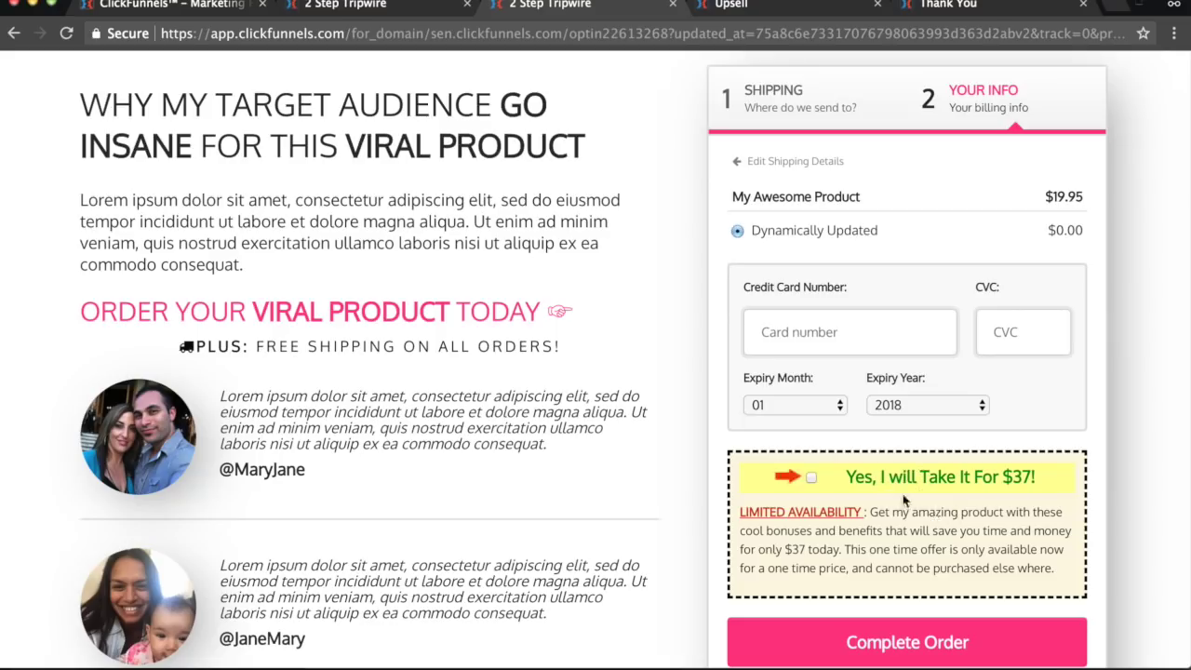
left_click(811, 477)
Tick the 'Yes, I will Take It For $37!' order-bump box alongside the $19.95 product
left_click(813, 479)
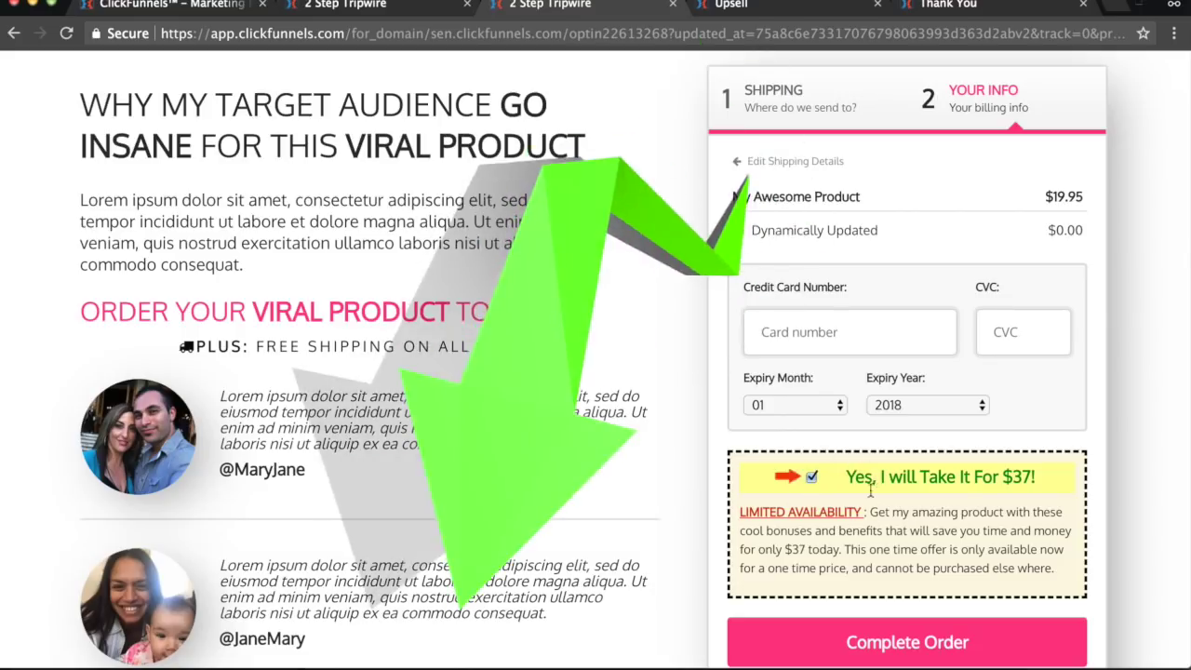